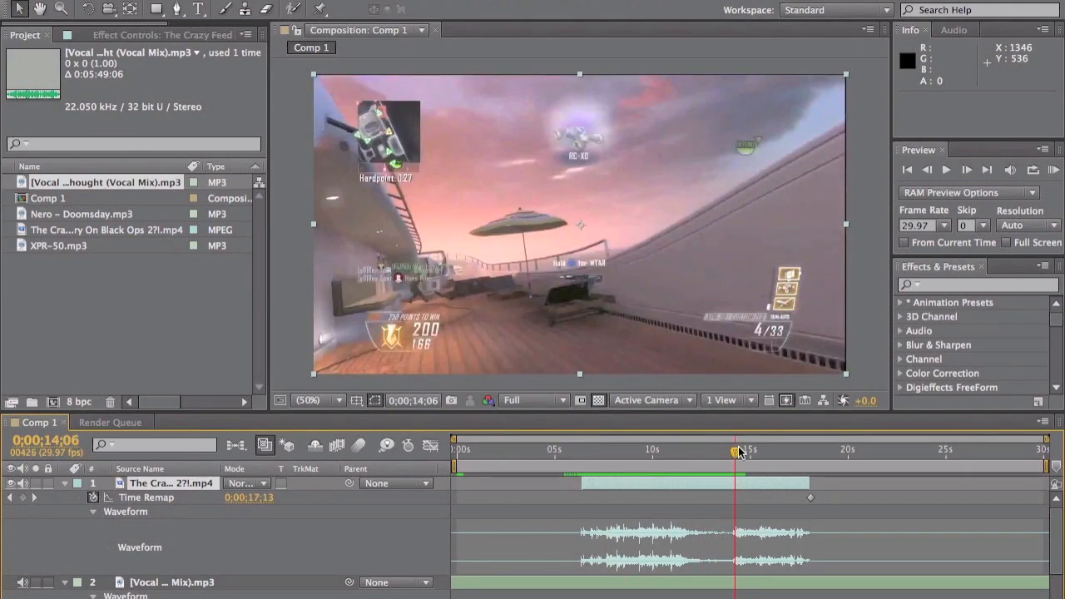
Step: Remove the Nero – Doomsday.mp3 audio file from the project
left_click_drag(739, 452, 630, 446)
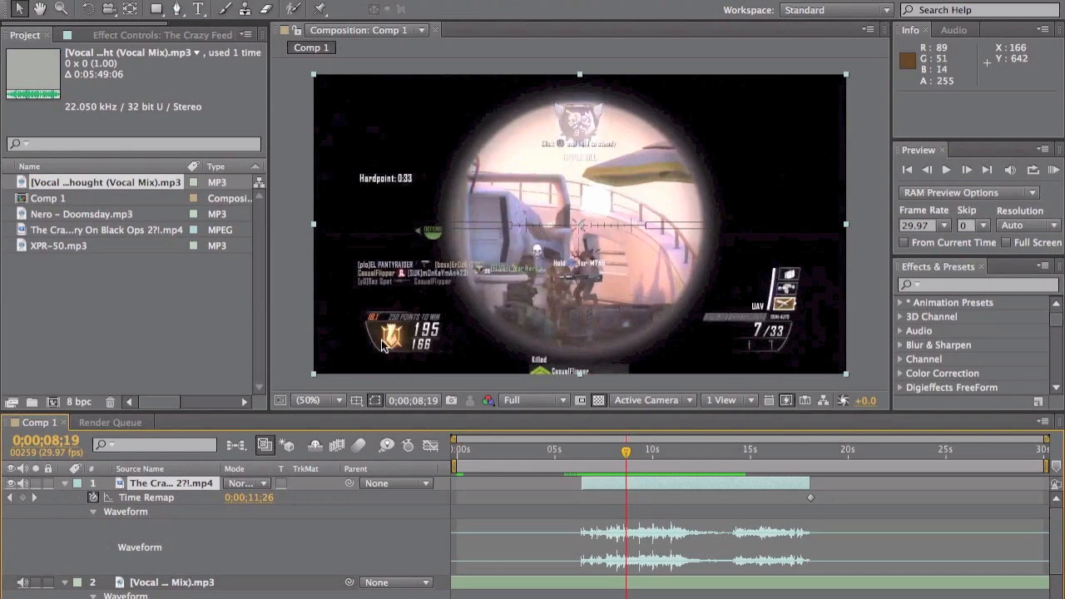
left_click_drag(106, 221, 110, 401)
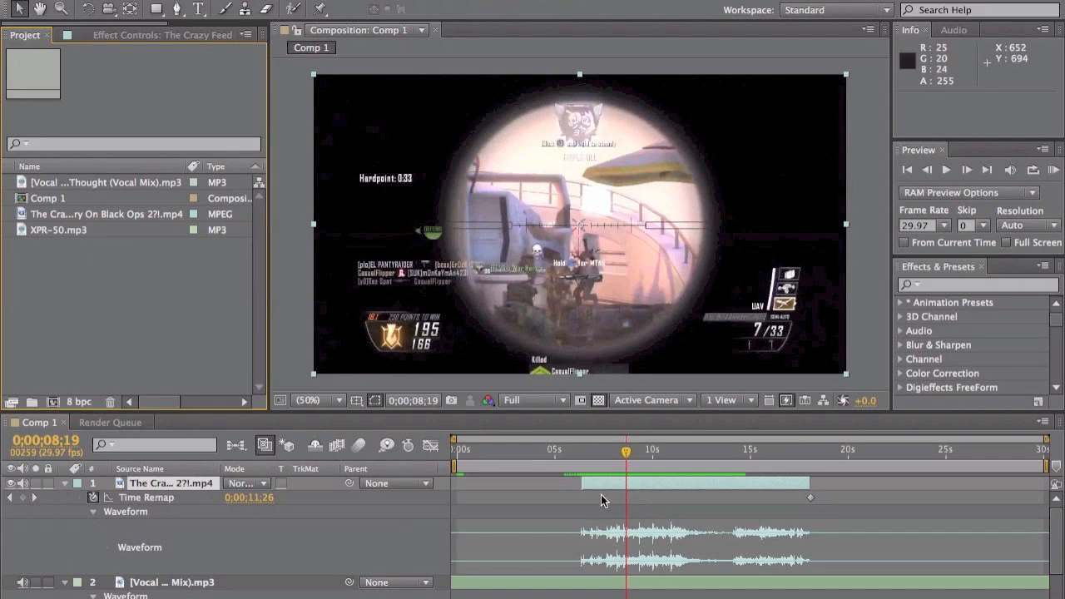
Step: Enable Audio Levels keyframing on the Vocal Mix music layer at the very start of the composition
left_click_drag(626, 453, 678, 454)
left_click(654, 454)
scroll(678, 508, "down", 2)
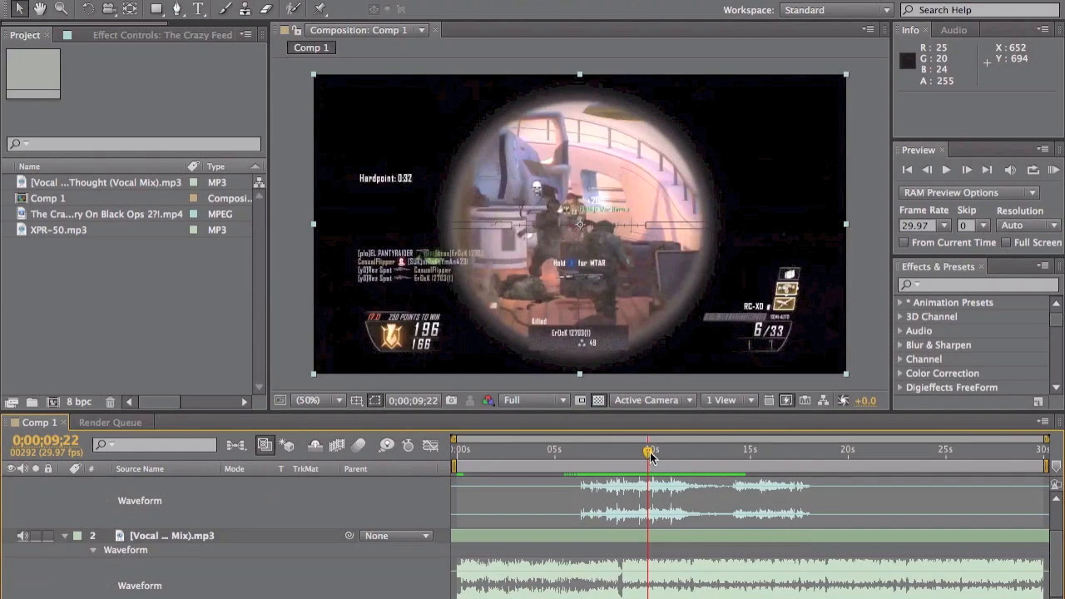
left_click_drag(656, 456, 436, 447)
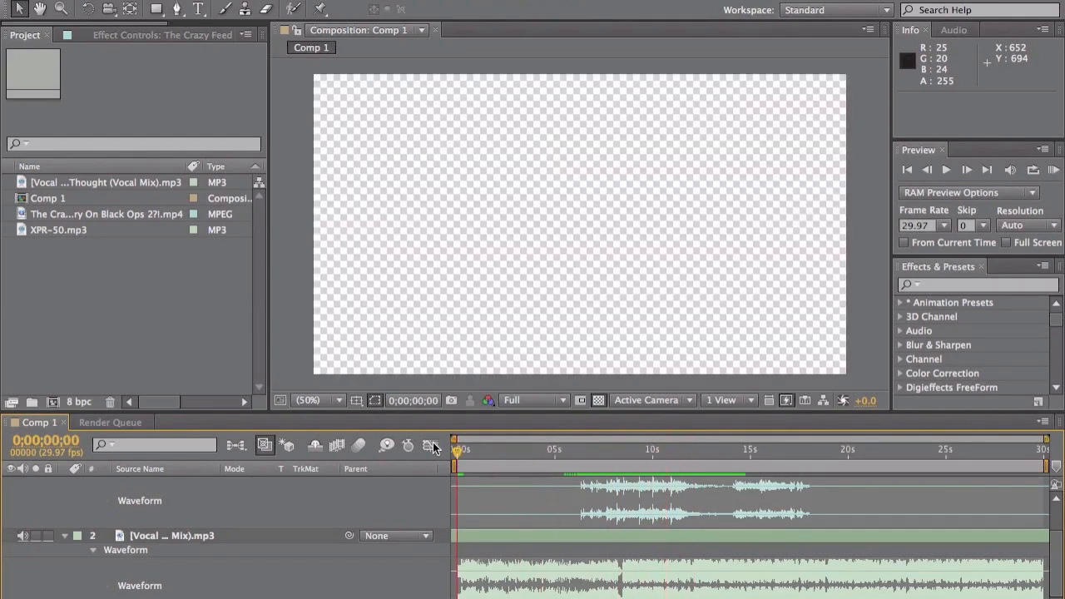
left_click(175, 537)
scroll(178, 532, "up", 2)
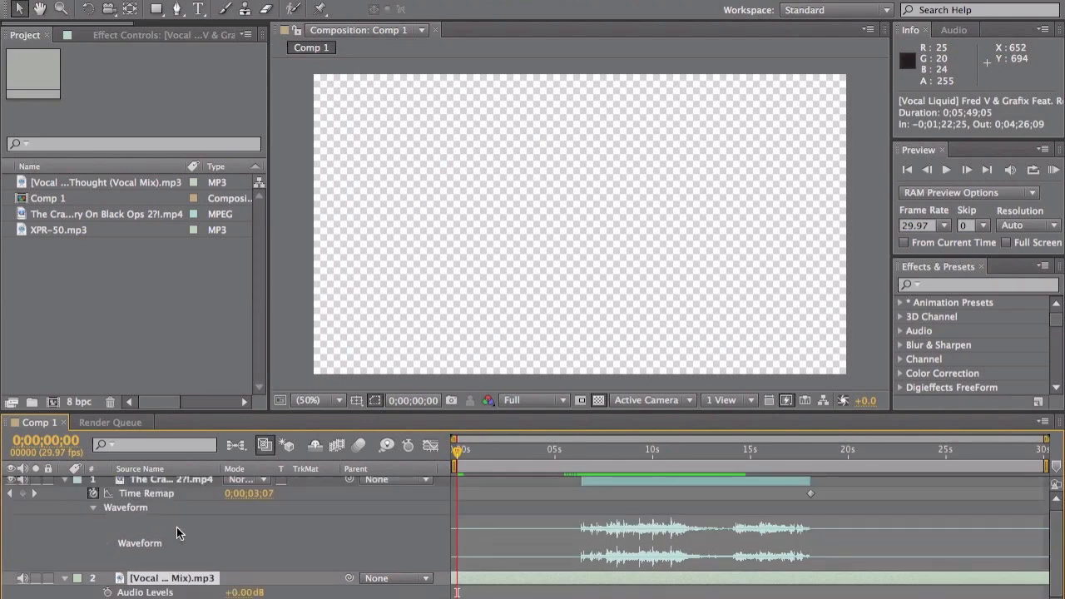
left_click(107, 591)
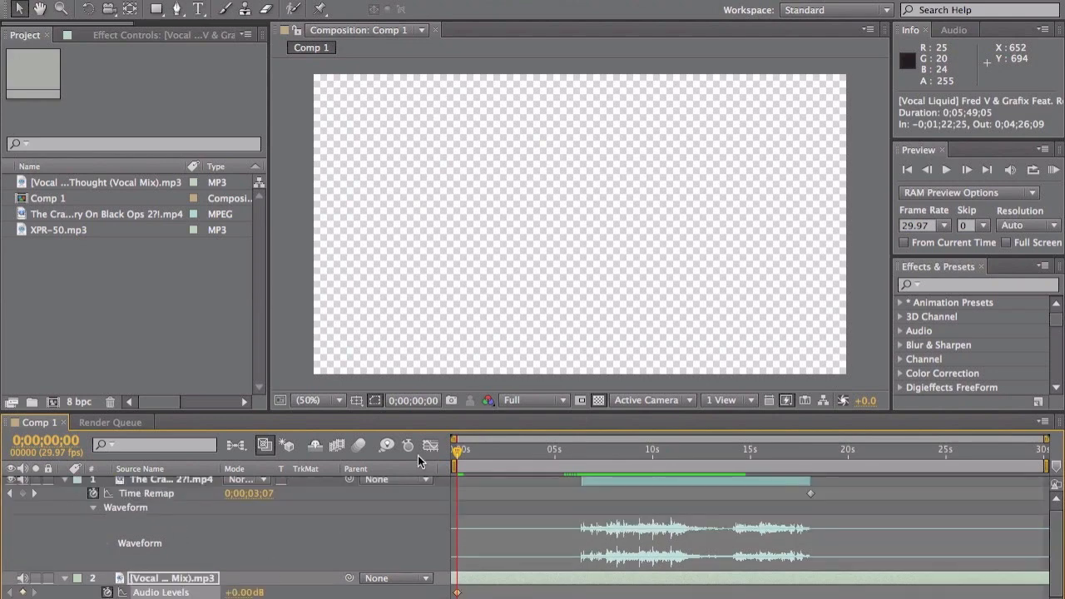
Step: Fade in the Vocal Mix music by keyframing its Audio Levels at 0 dB at 1 second and -48 dB at the start
key("equal")
key("equal")
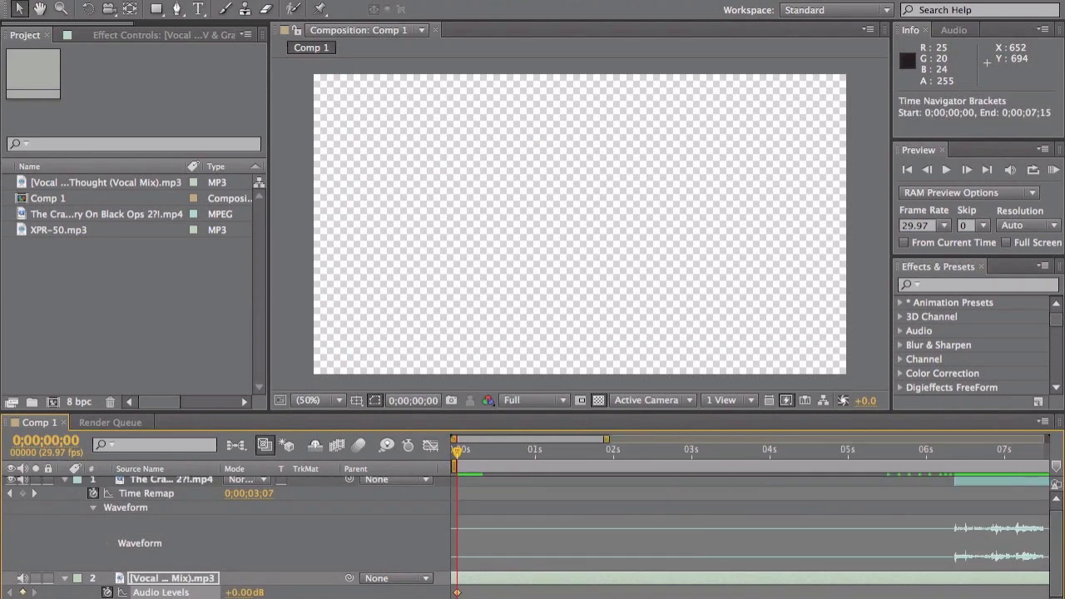
left_click_drag(464, 450, 534, 450)
left_click_drag(244, 592, 258, 593)
scroll(555, 519, "up", 1)
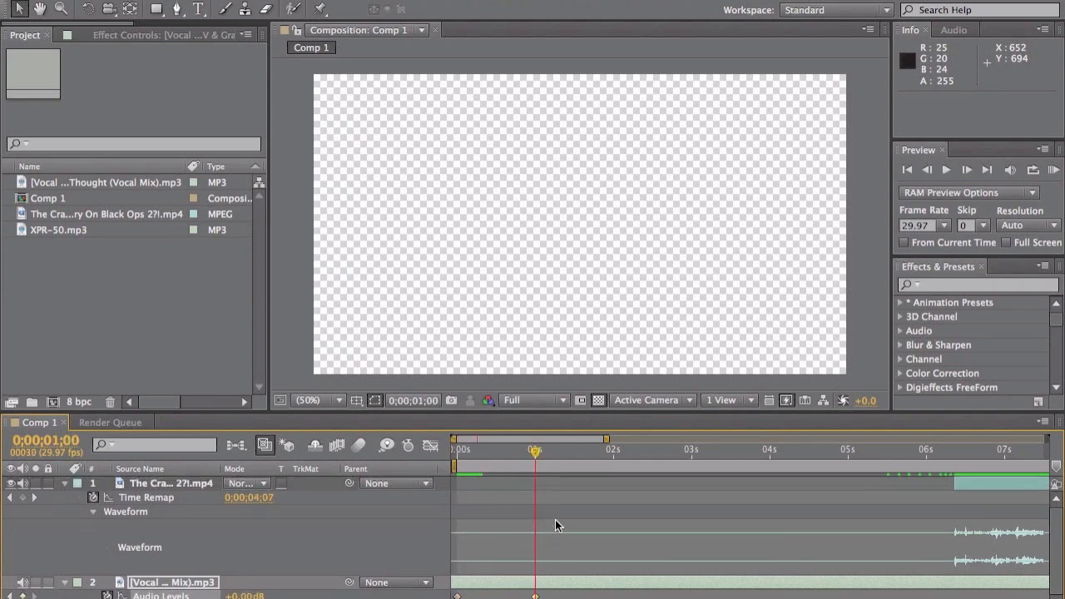
left_click_drag(536, 451, 449, 457)
Step: Create a black solid of 1280 x 720 px and place it directly beneath the gameplay clip layer
key("ctrl+y")
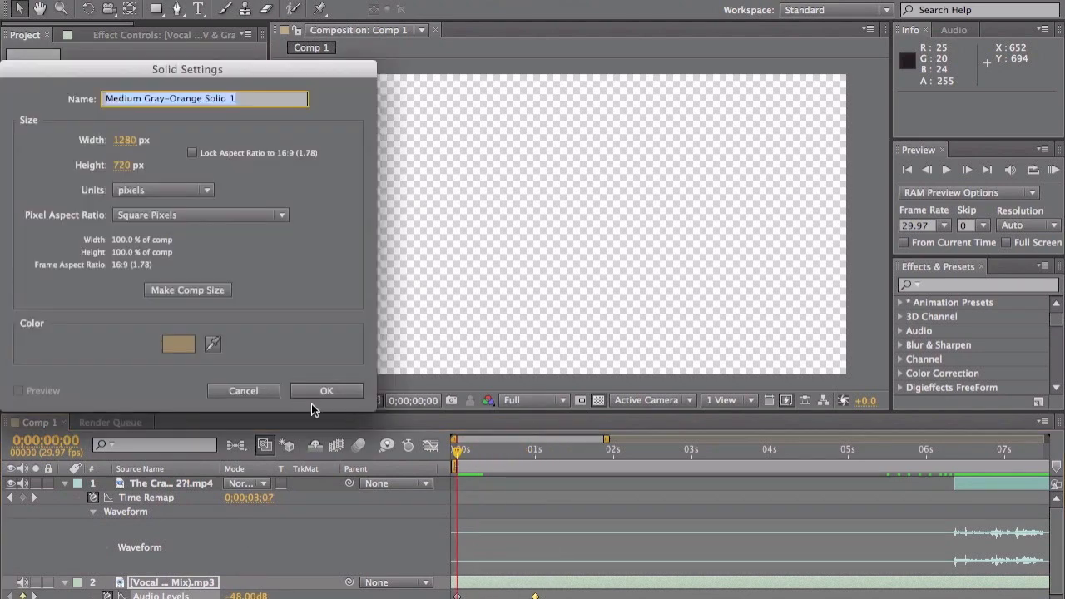
left_click(192, 351)
left_click(188, 299)
left_click(380, 98)
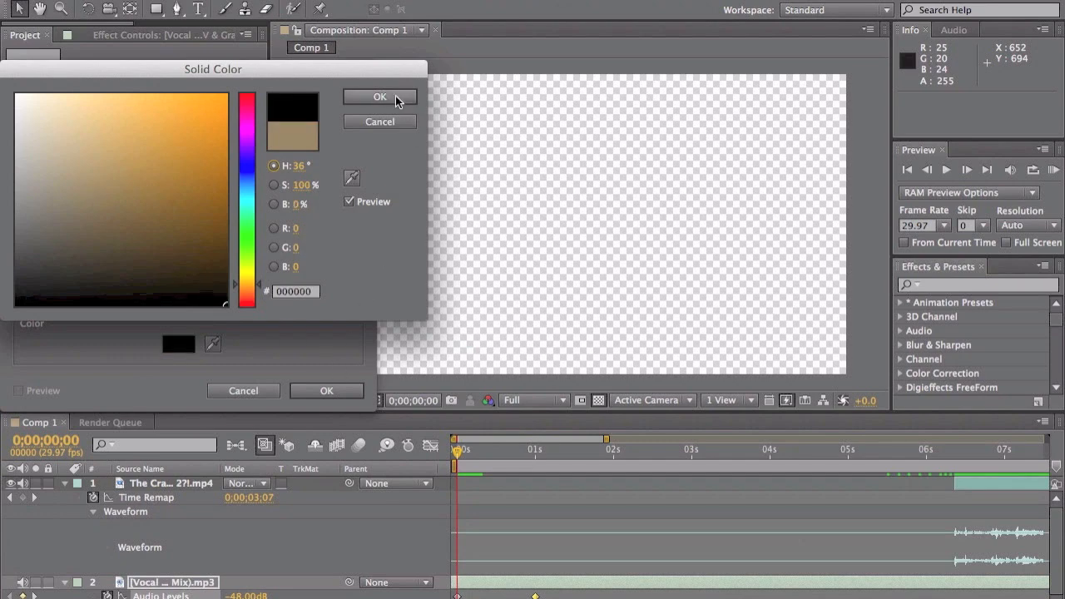
left_click(300, 392)
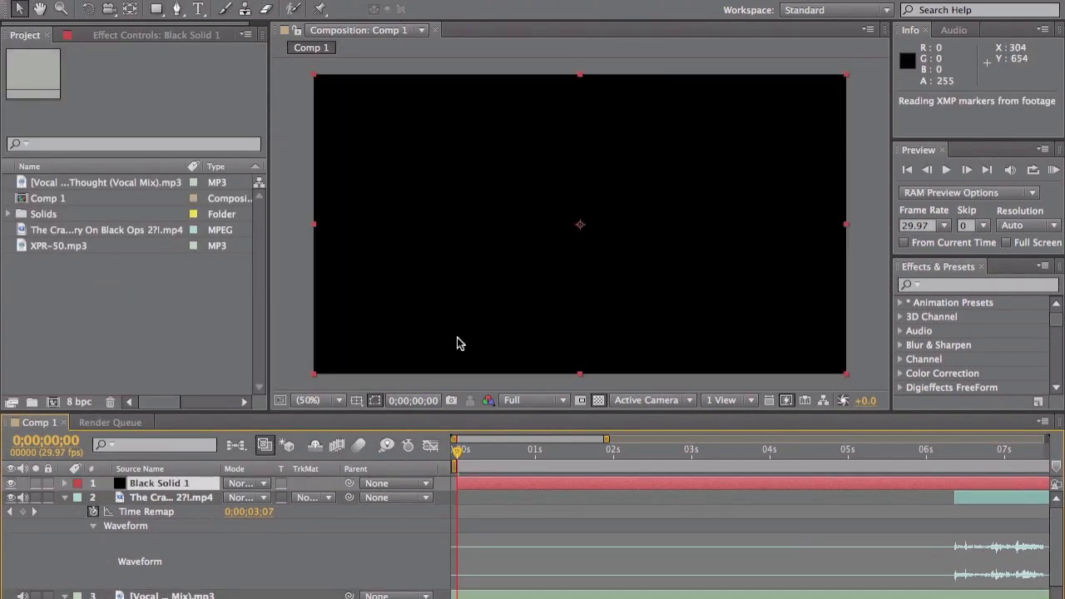
left_click_drag(192, 486, 199, 574)
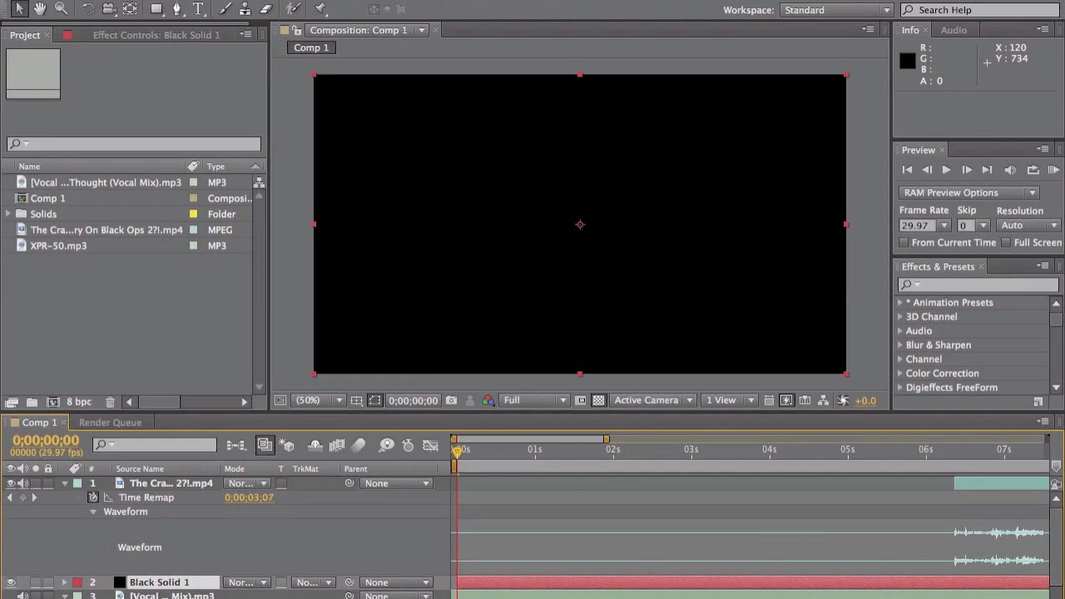
Step: Play a RAM preview of the opening from the start of the composition, then return to the first frame
left_click_drag(457, 450, 374, 445)
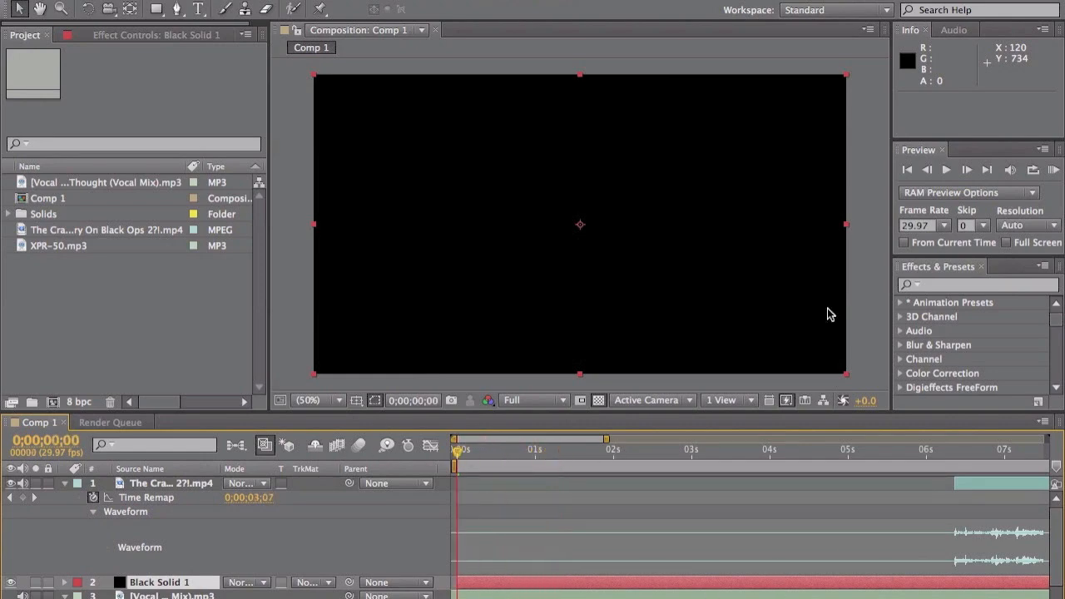
left_click(1054, 170)
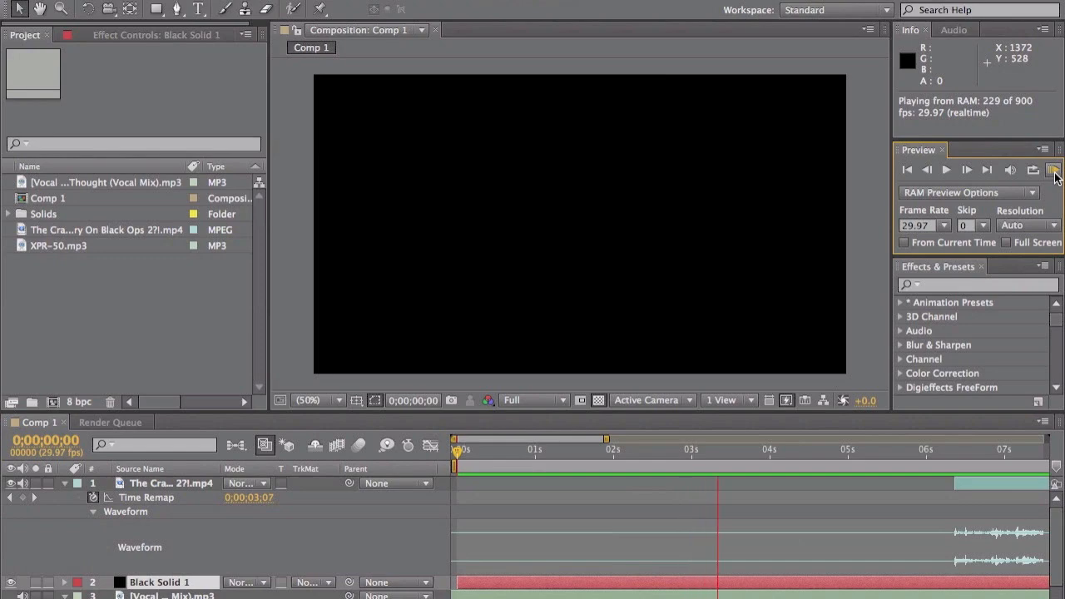
left_click(1053, 169)
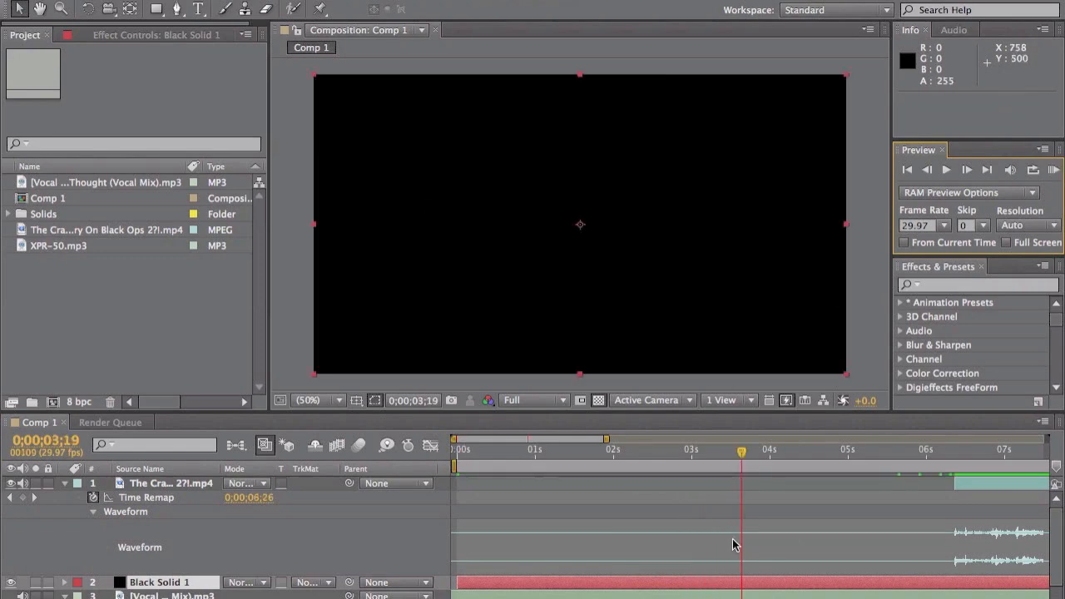
key("XF86AudioLowerVolume")
left_click_drag(751, 453, 426, 450)
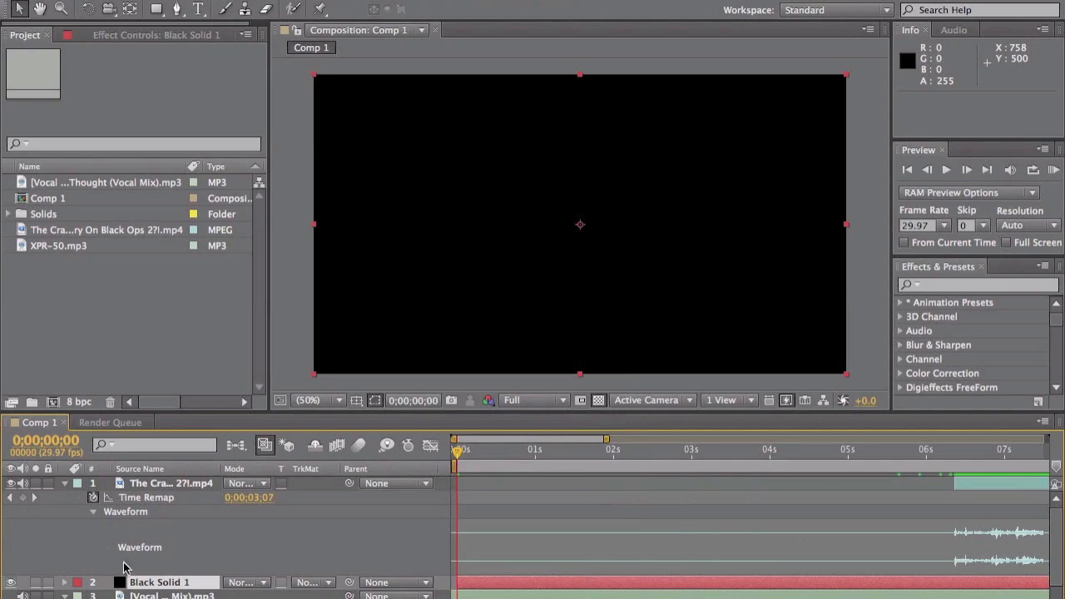
Step: Search the computer for "itd" and import itdlogo copy.png into the project
left_click(169, 485)
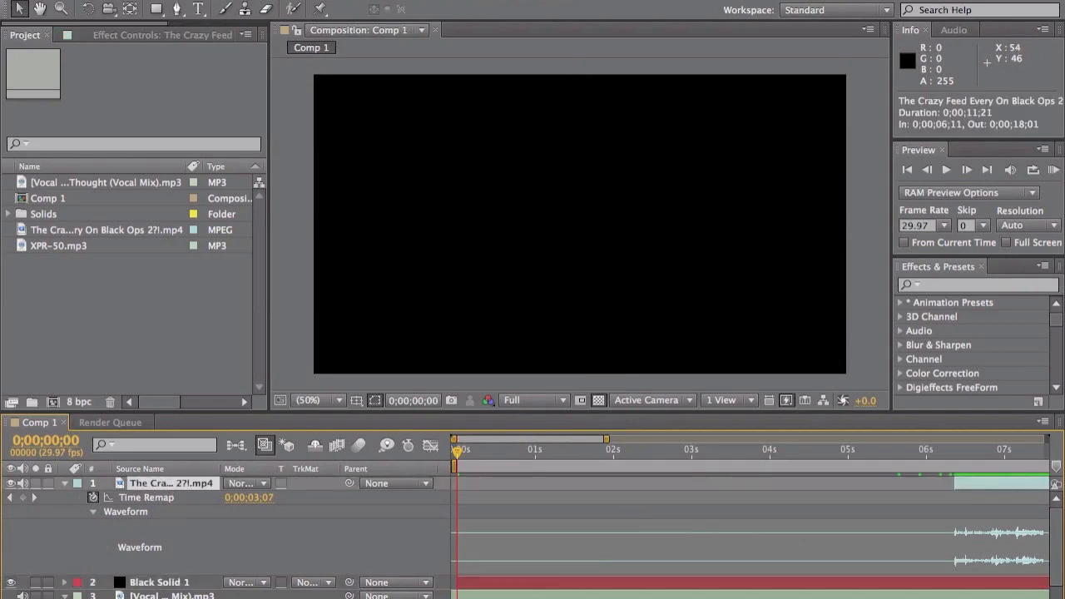
key("super+space")
type("itd")
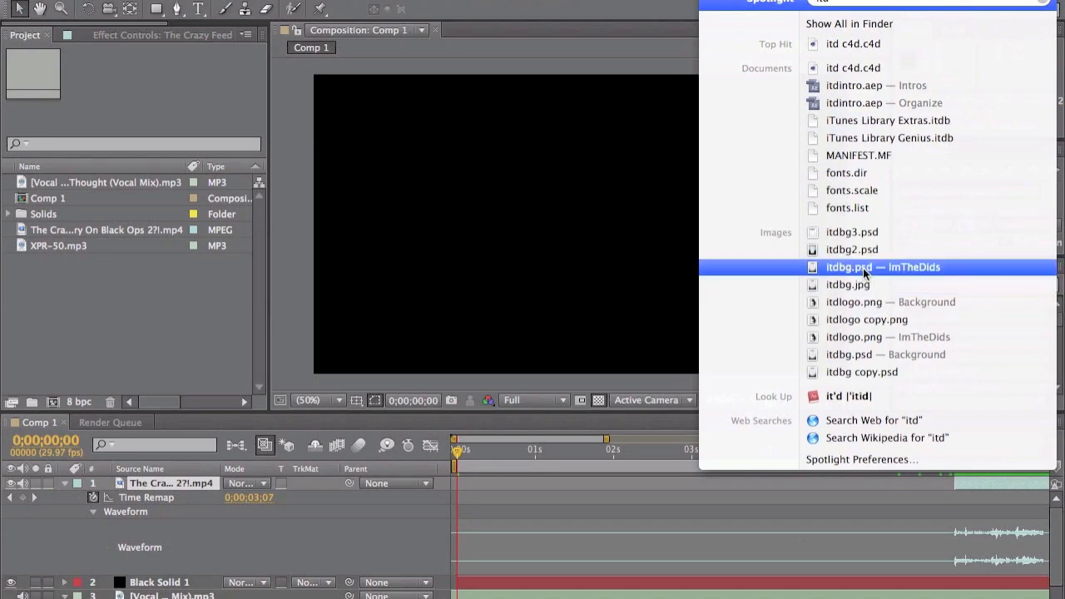
left_click_drag(870, 321, 5, 301)
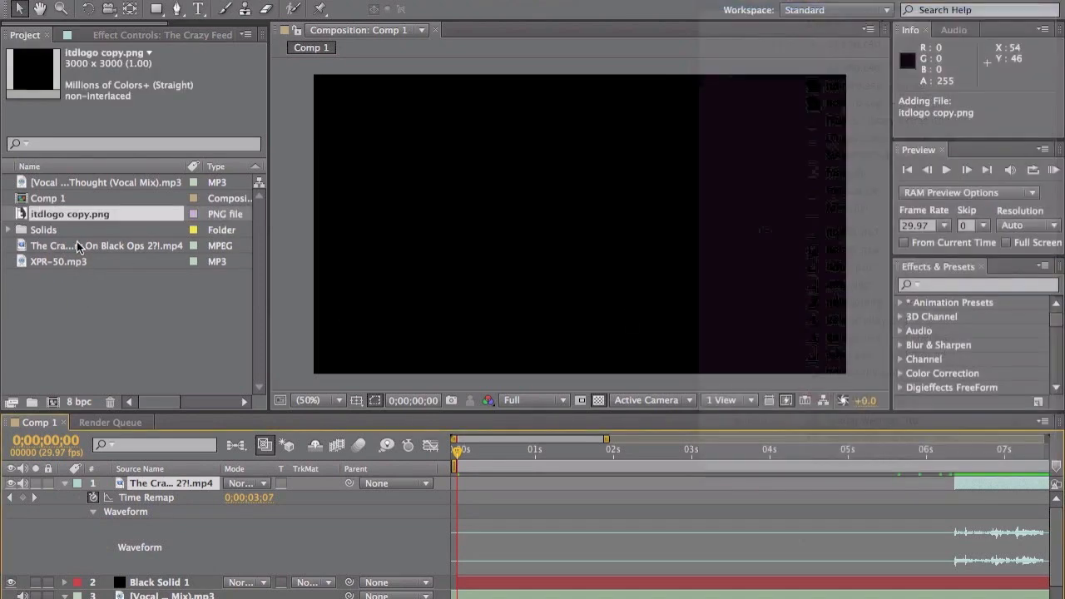
Step: Place itdlogo copy.png between the gameplay clip and the black solid, and scale it to 10%
left_click_drag(198, 551, 191, 568)
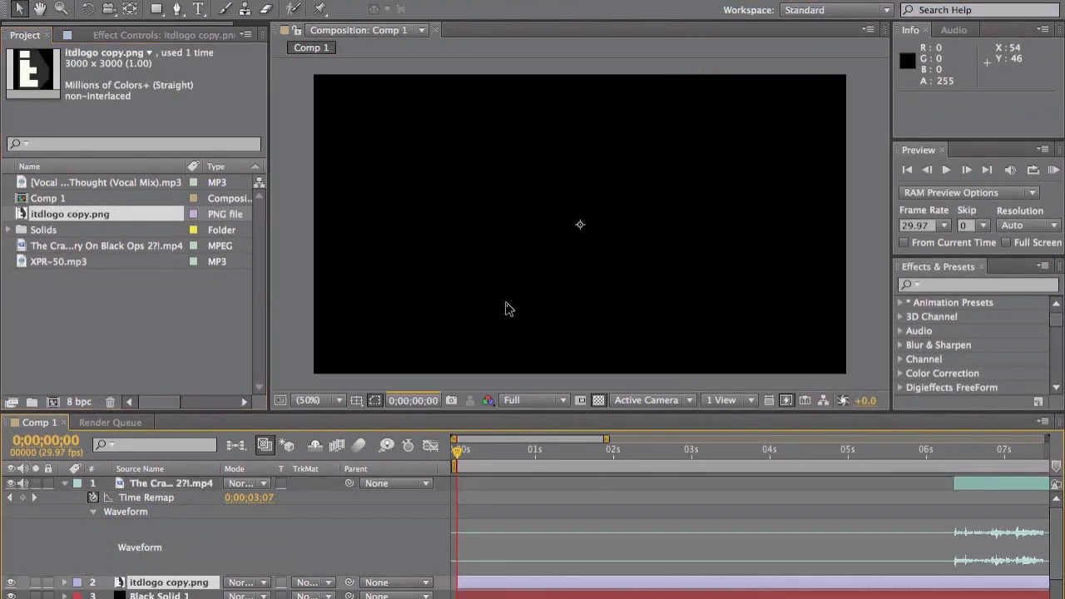
key("s")
left_click_drag(277, 596, 210, 595)
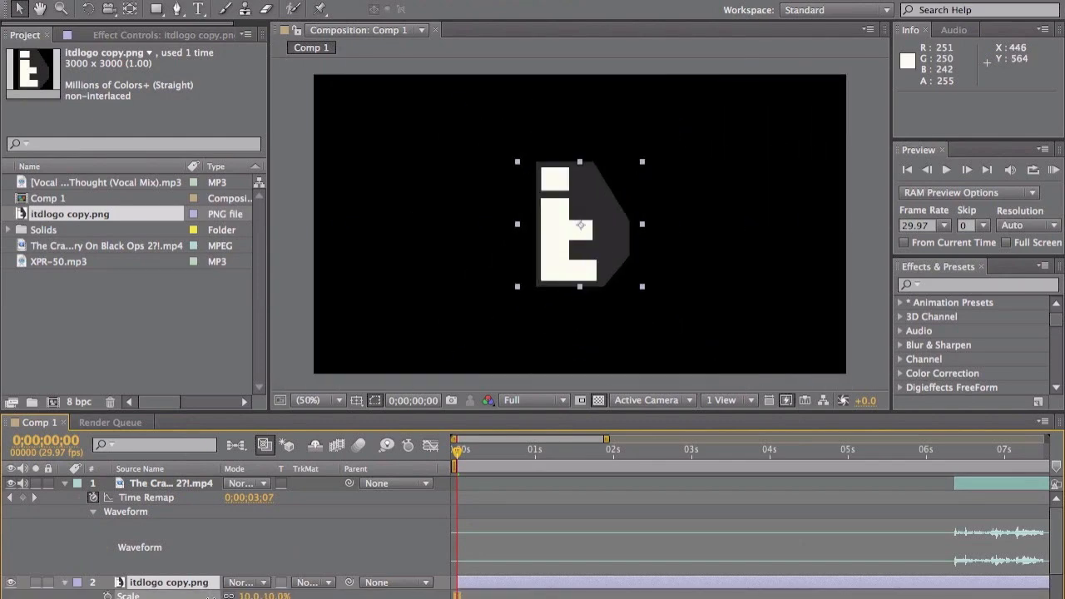
left_click_drag(628, 230, 608, 243)
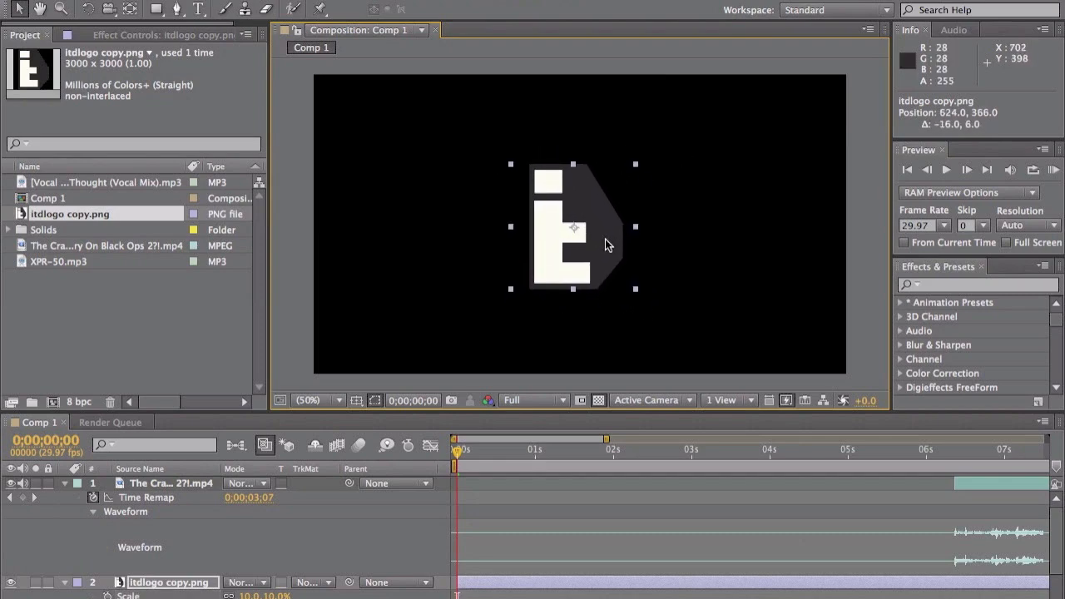
key("ctrl+z")
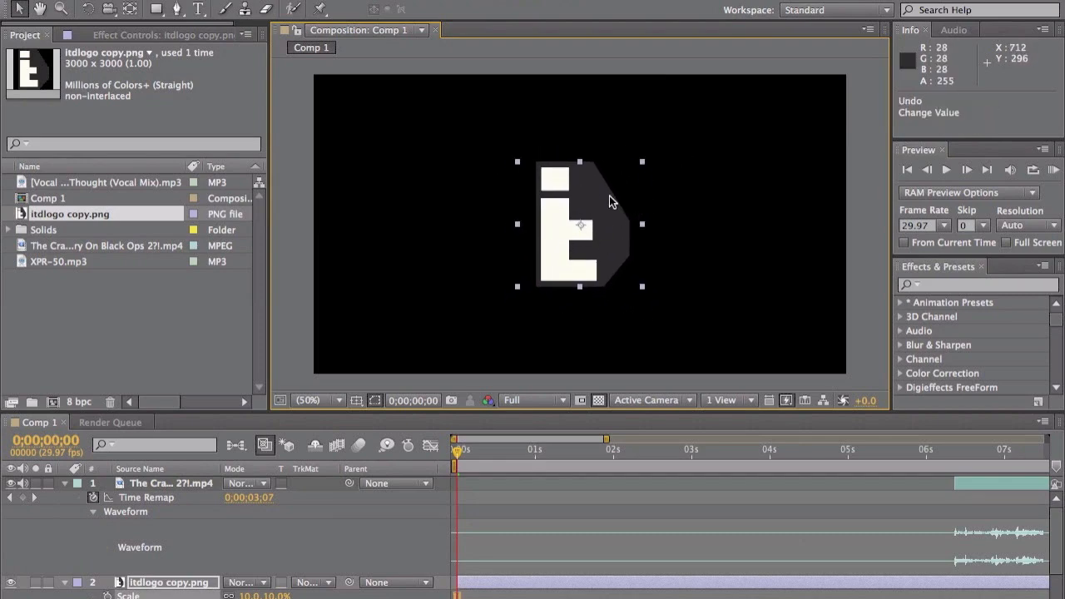
left_click(484, 337)
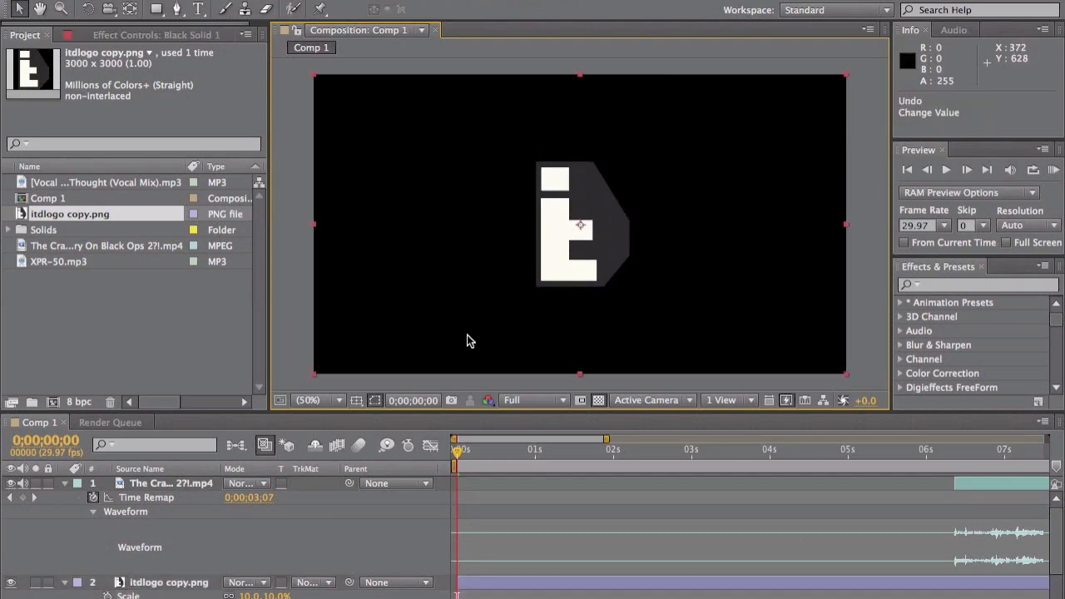
Step: Apply the Curves effect to the logo layer and raise the middle of the RGB curve to brighten it
left_click(166, 583)
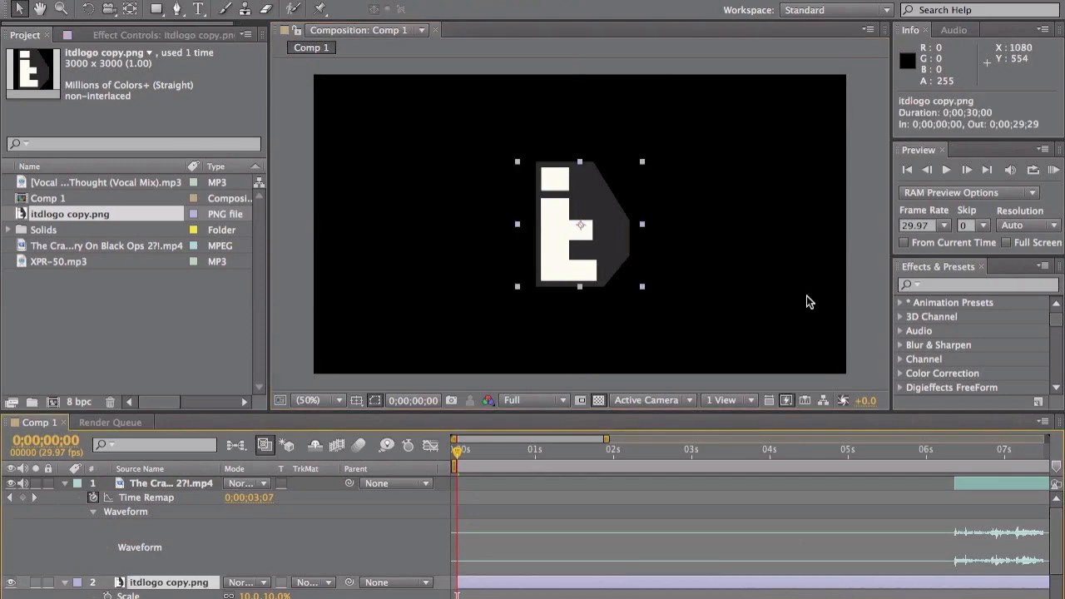
left_click(950, 284)
type("curves")
left_click_drag(951, 358, 620, 228)
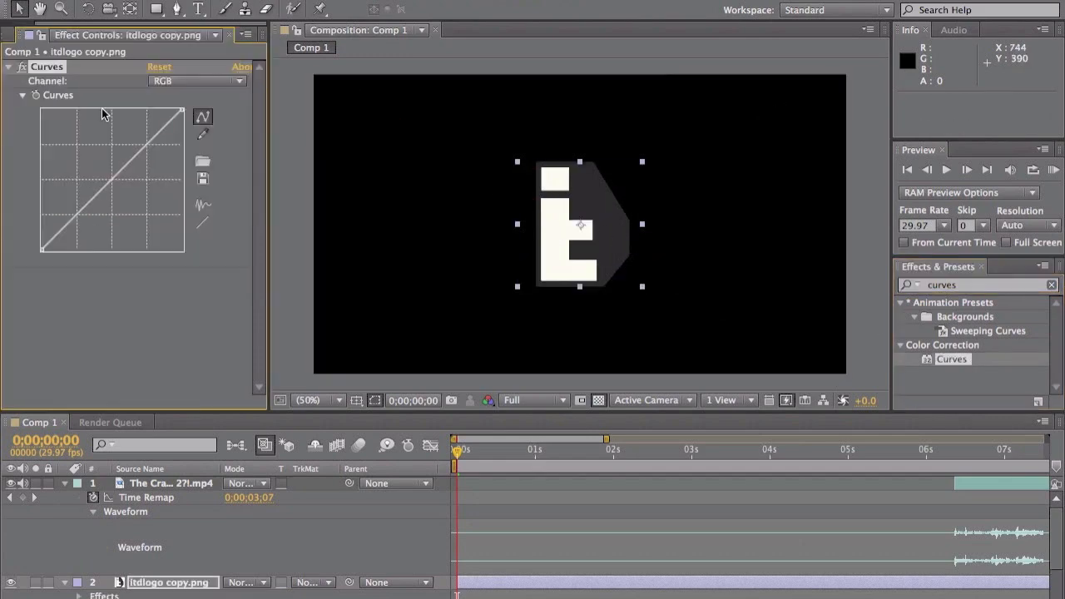
left_click_drag(115, 168, 112, 156)
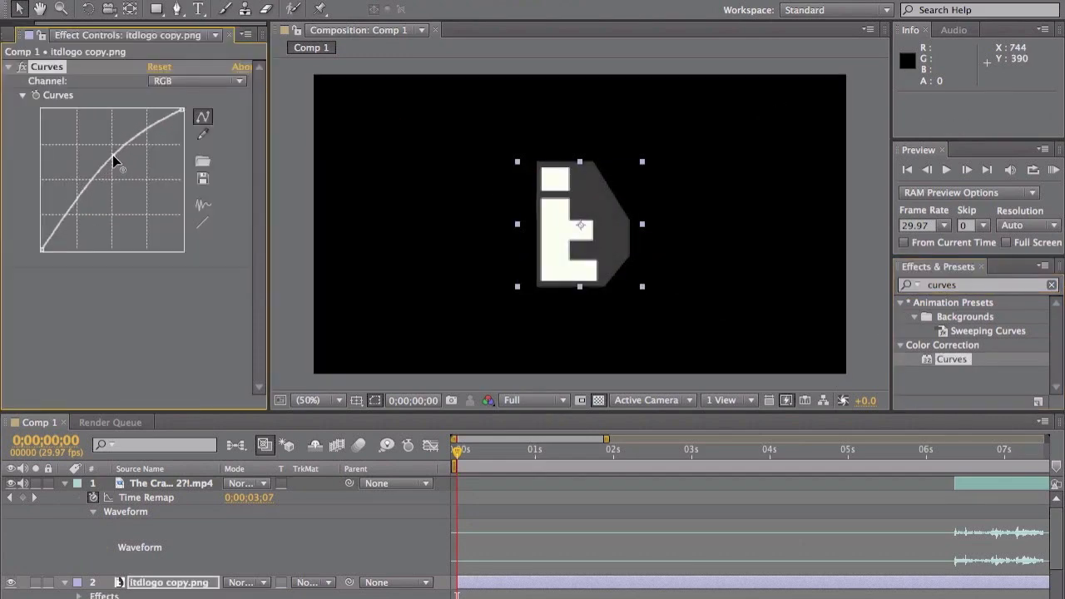
Step: Apply the Looks effect to the logo layer and open its look editor
left_click(975, 285)
type("loo")
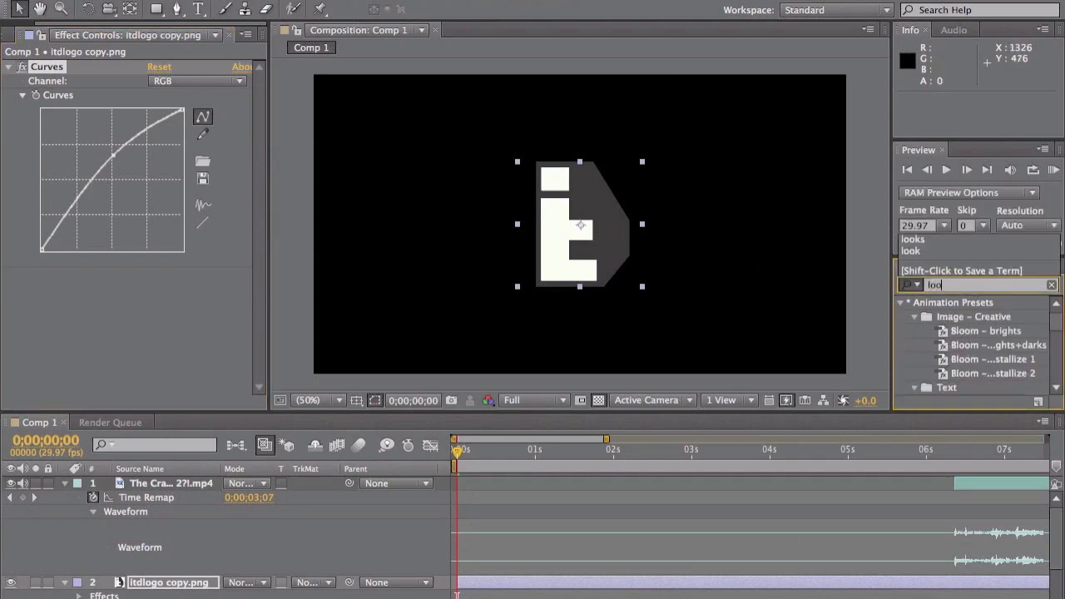
type("ks")
left_click_drag(947, 319, 99, 299)
left_click(58, 317)
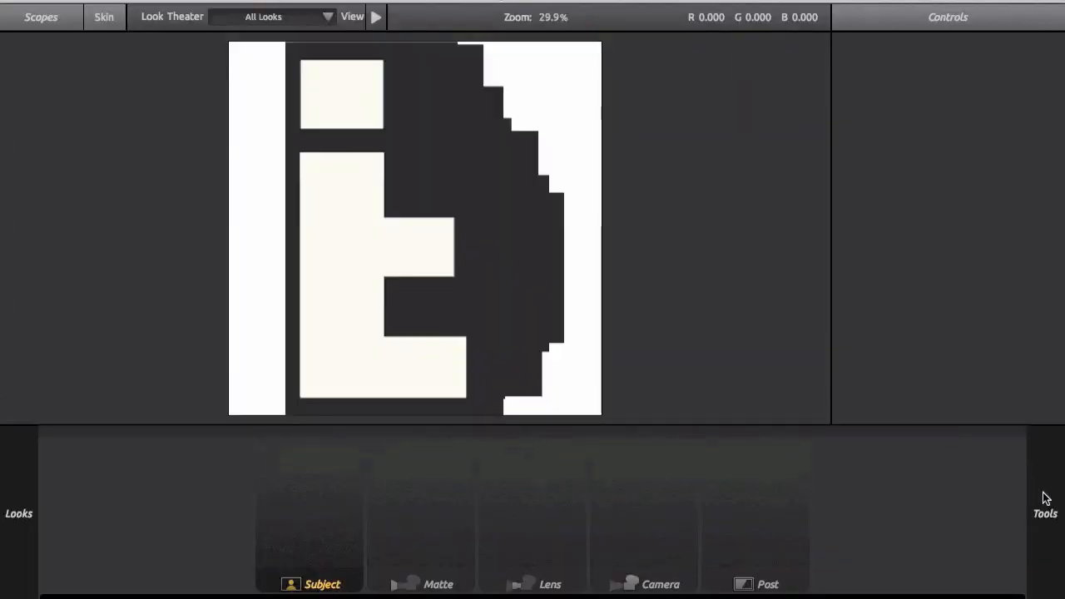
Step: Add Chromatic Aberration to the Post stage of the look, with Red/Cyan at +0.100 and Blue/Yellow at -0.100
mouse_move(1040, 500)
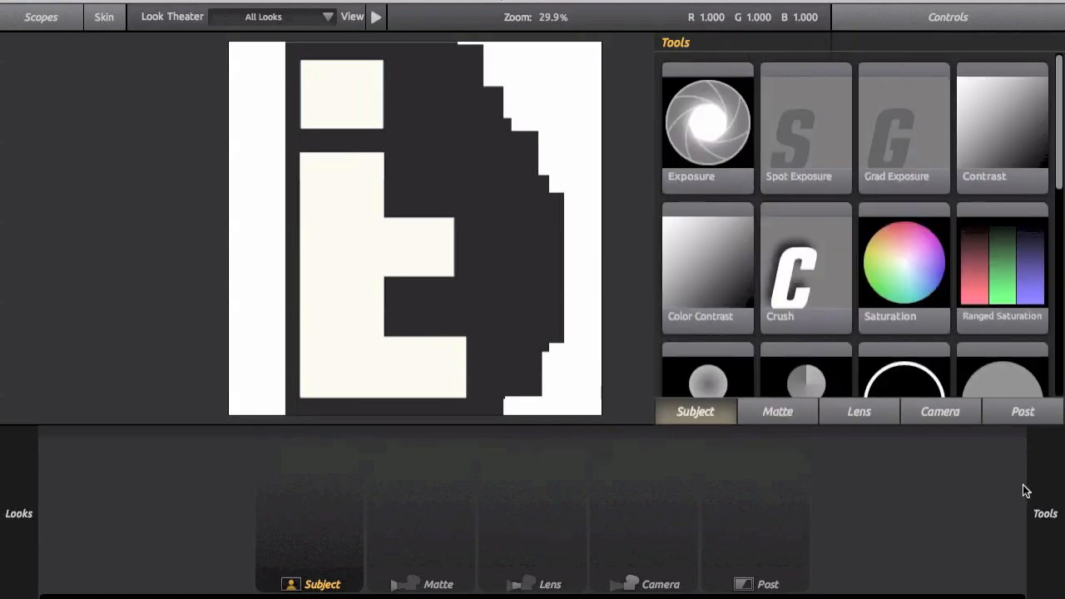
scroll(898, 288, "down", 3)
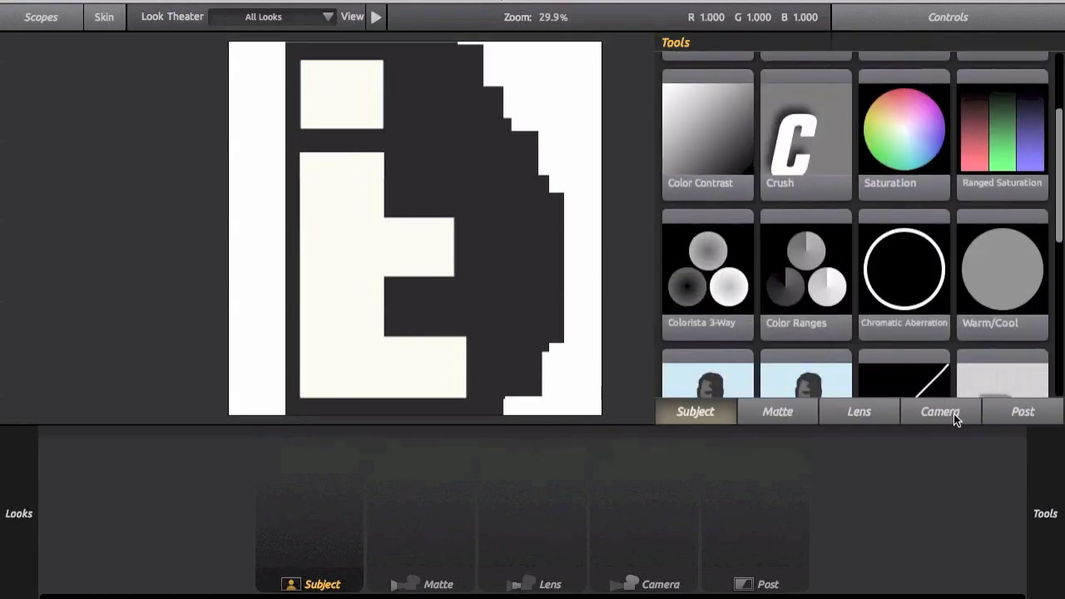
left_click(940, 412)
scroll(887, 259, "down", 3)
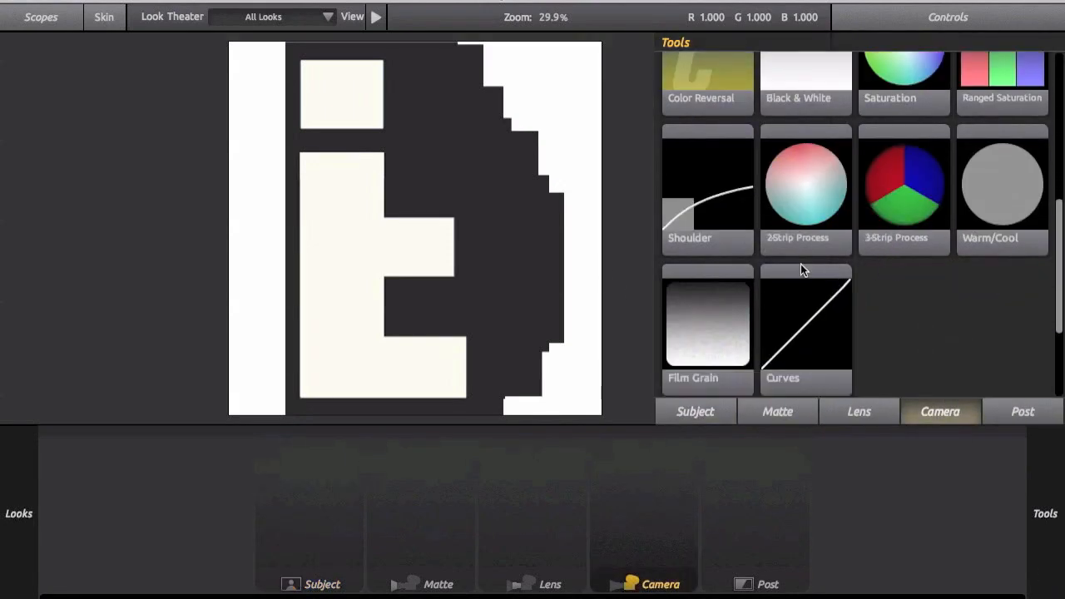
left_click(1025, 416)
scroll(912, 223, "up", 2)
left_click_drag(719, 277, 754, 500)
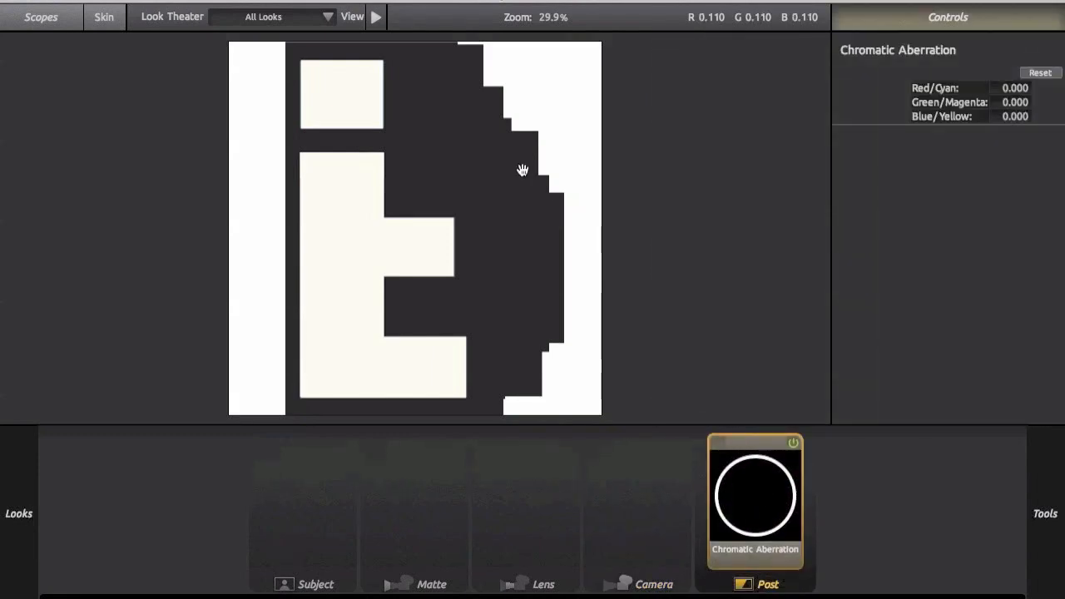
left_click_drag(1009, 89, 1004, 117)
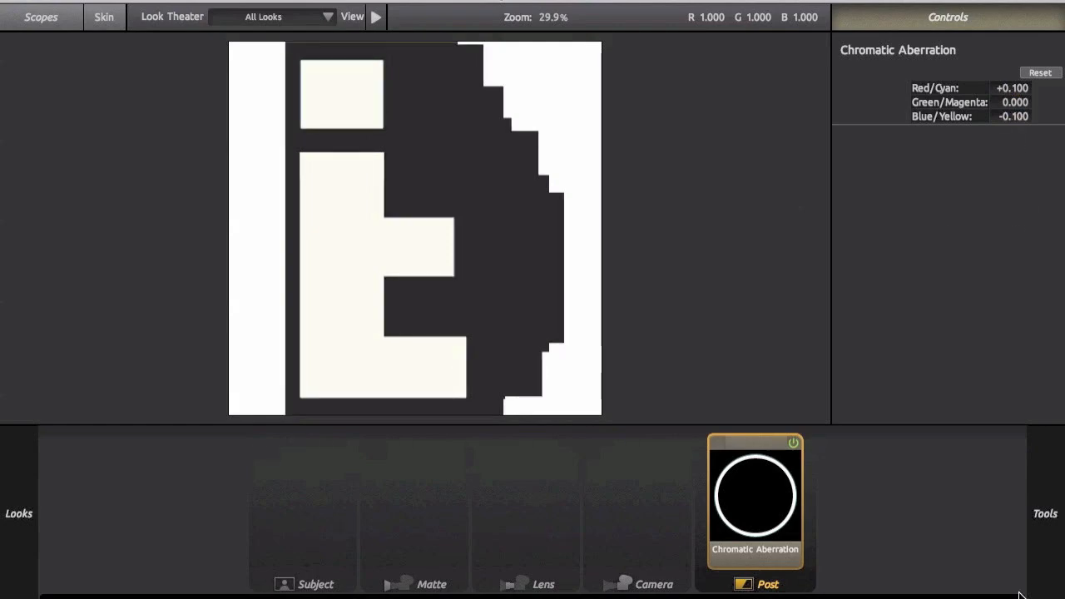
scroll(980, 267, "up", 1)
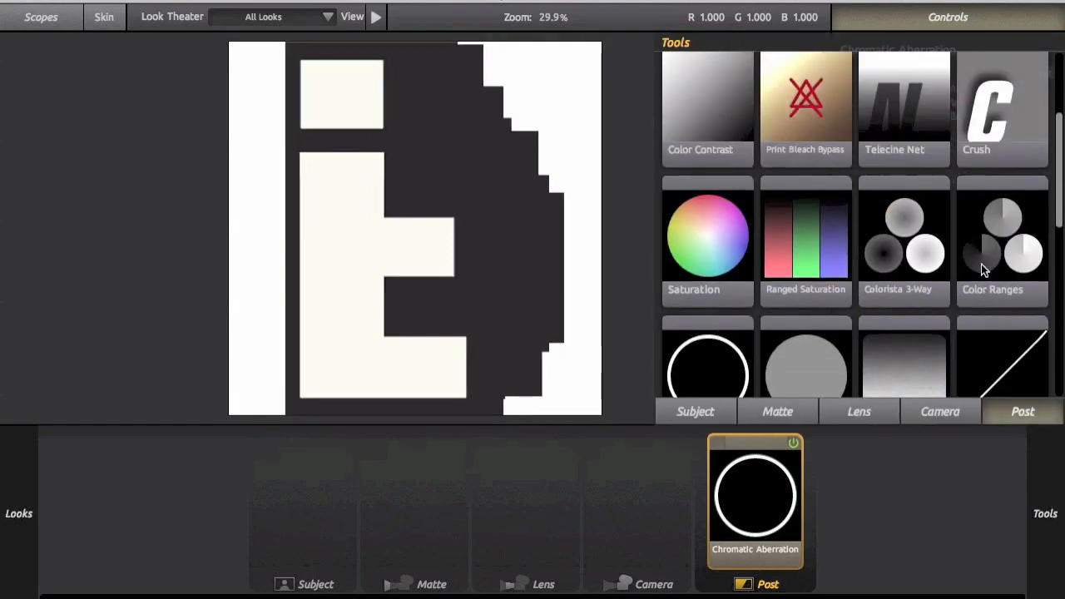
Step: Add the Pop tool to the look's Post stage, set Pop to +30.0%, and accept the look
scroll(981, 266, "down", 2)
scroll(980, 264, "down", 3)
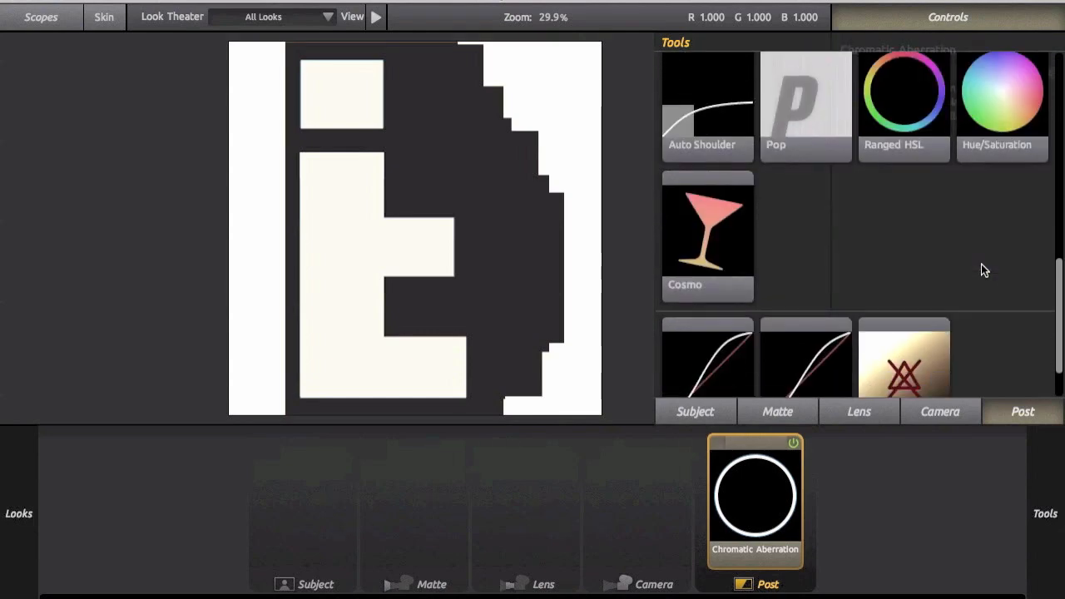
left_click_drag(817, 131, 732, 499)
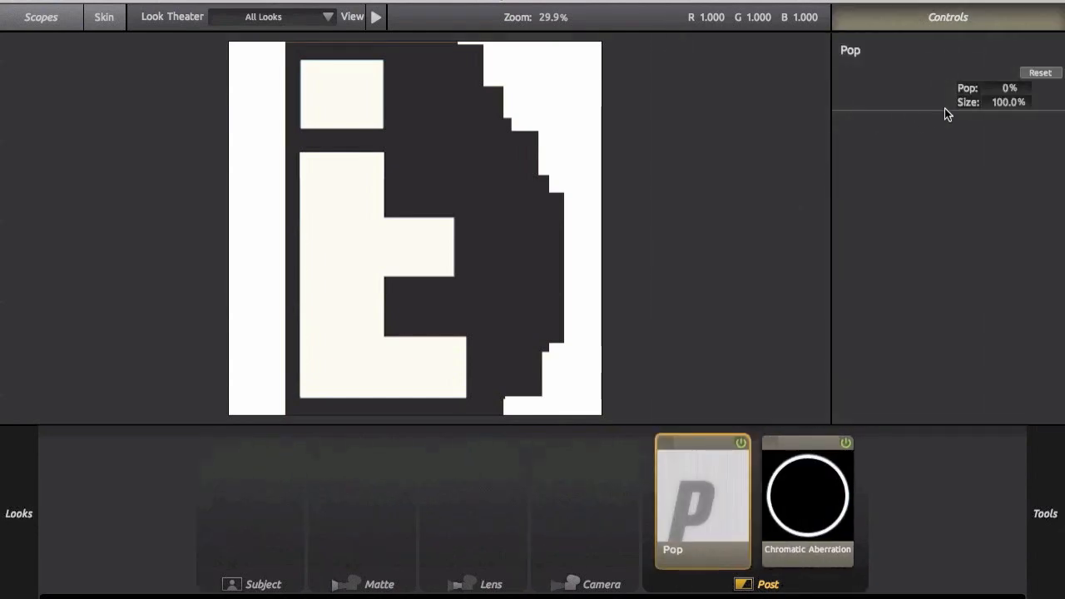
left_click_drag(1008, 89, 1031, 89)
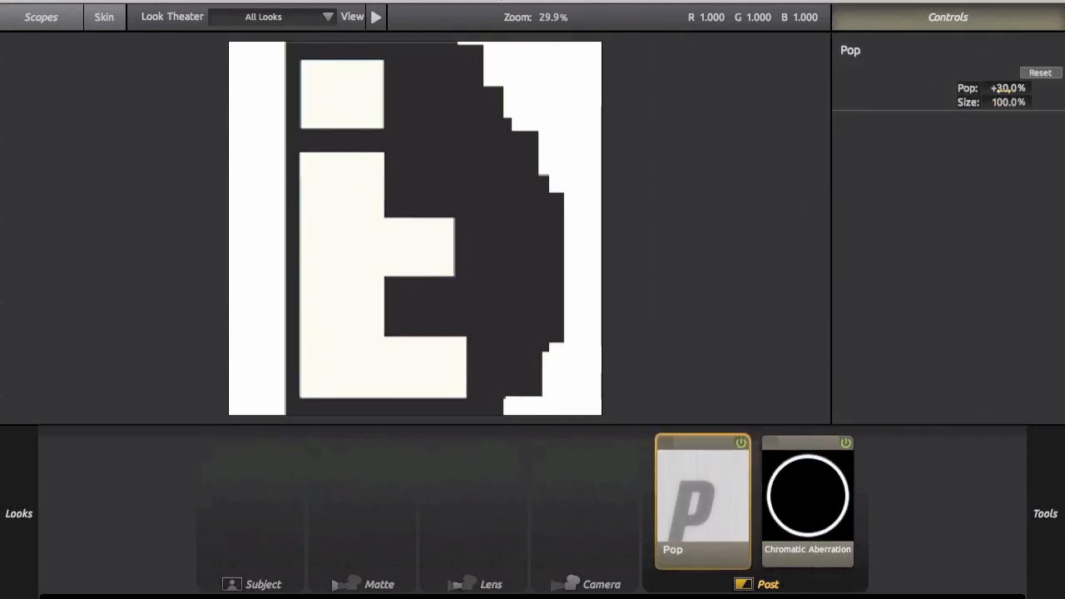
key("Return")
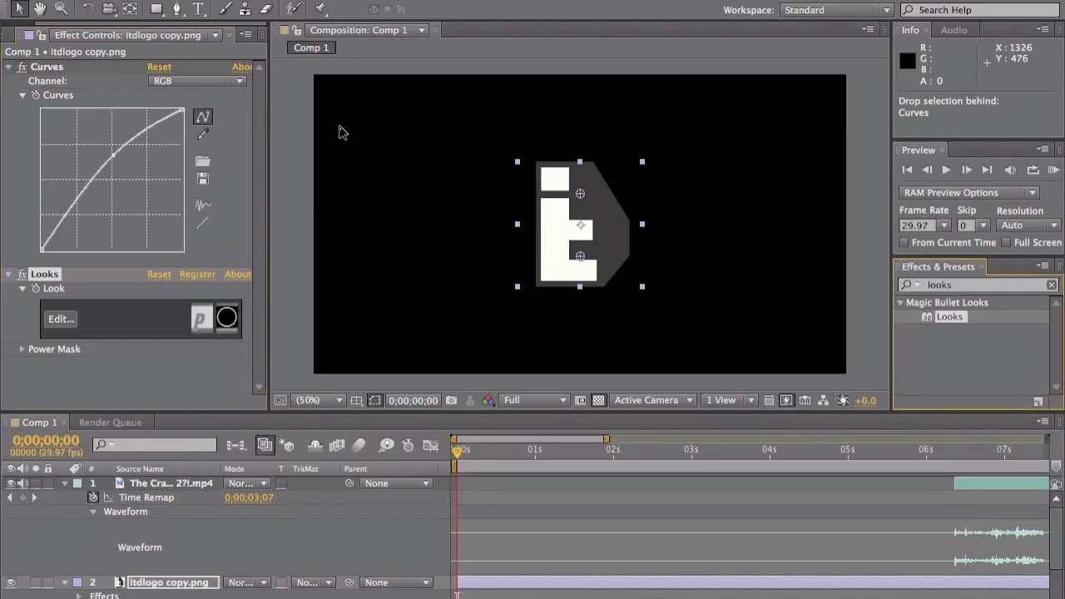
Step: Turn off the Looks effect on the logo layer, reorder it above Curves, and delete it
left_click(23, 275)
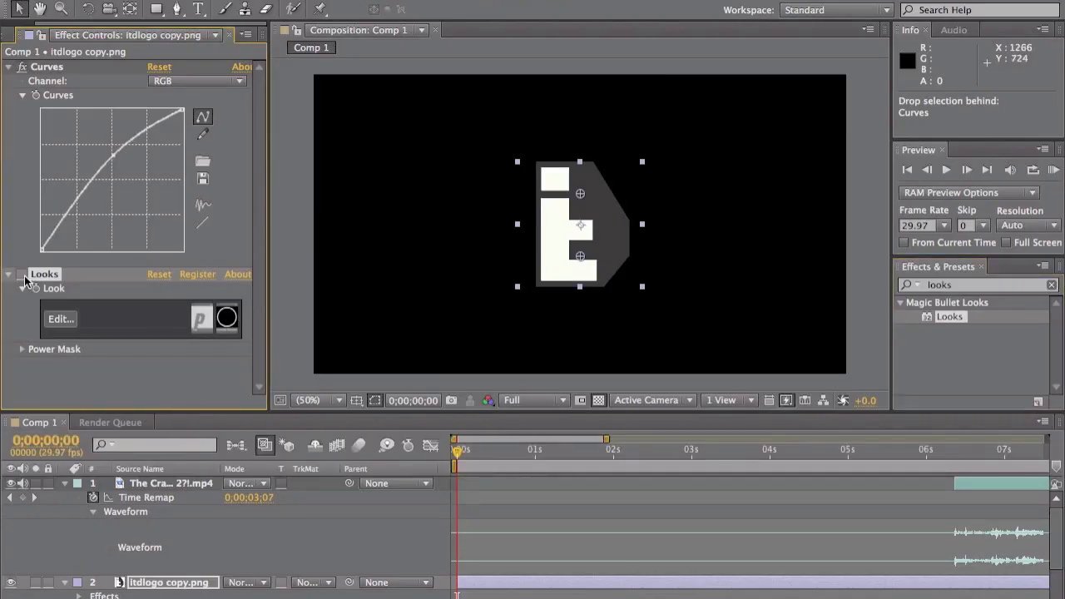
left_click_drag(75, 204, 74, 70)
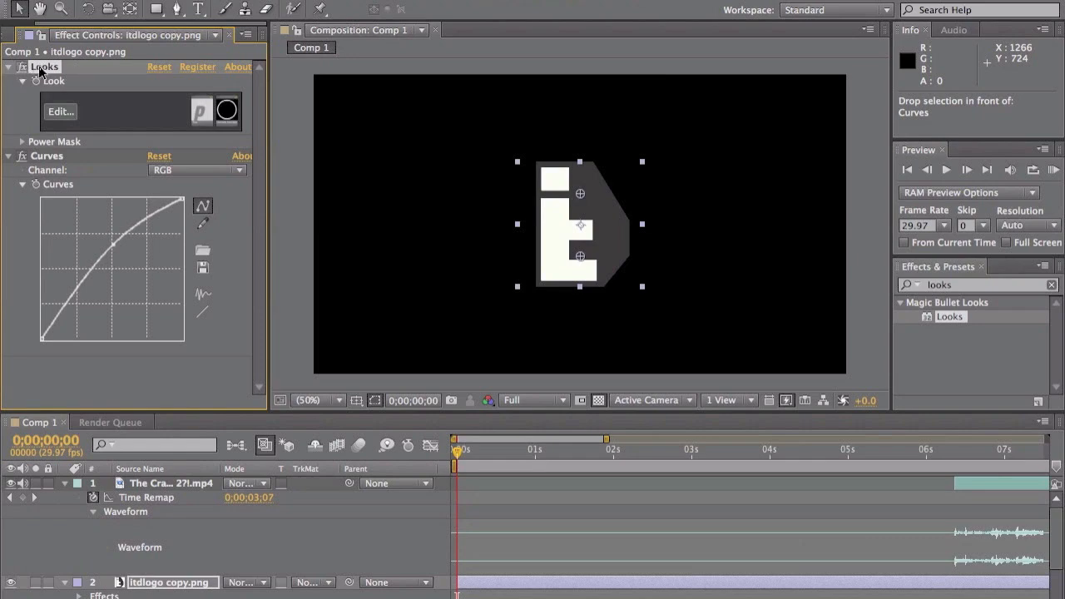
key("Delete")
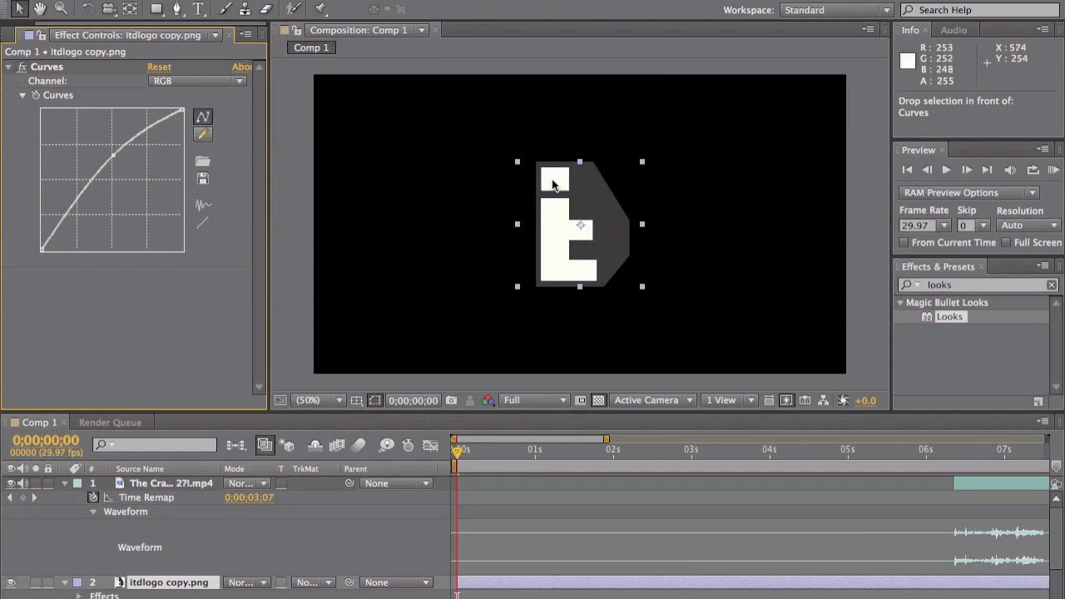
Step: Apply CC Lens to the logo layer and keyframe its Size at 0.0 at the start of the composition
left_click(183, 580)
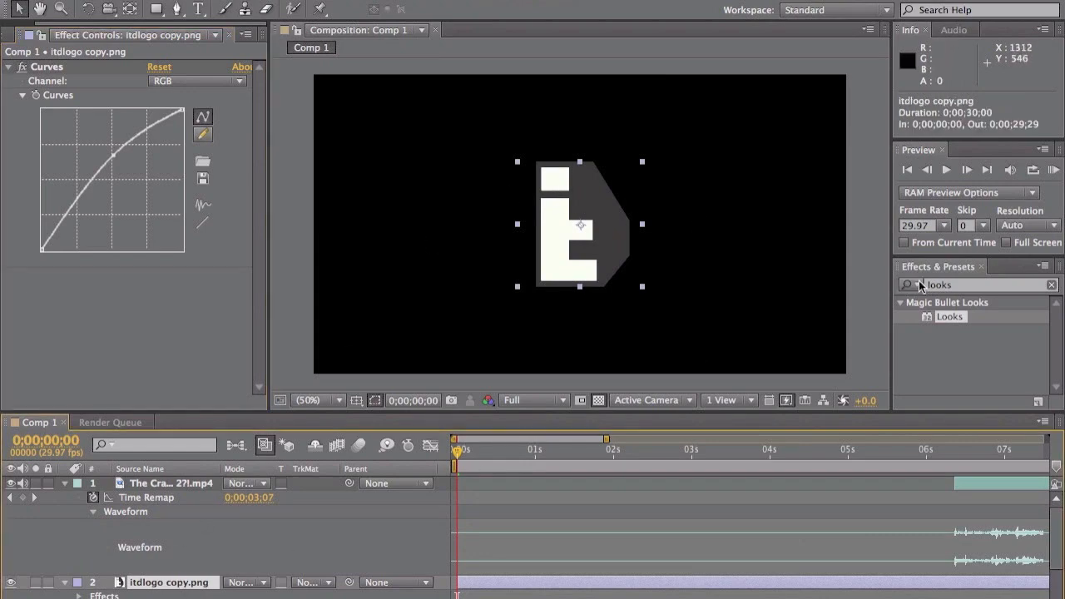
left_click(969, 285)
type("cc lens")
left_click_drag(939, 320, 158, 582)
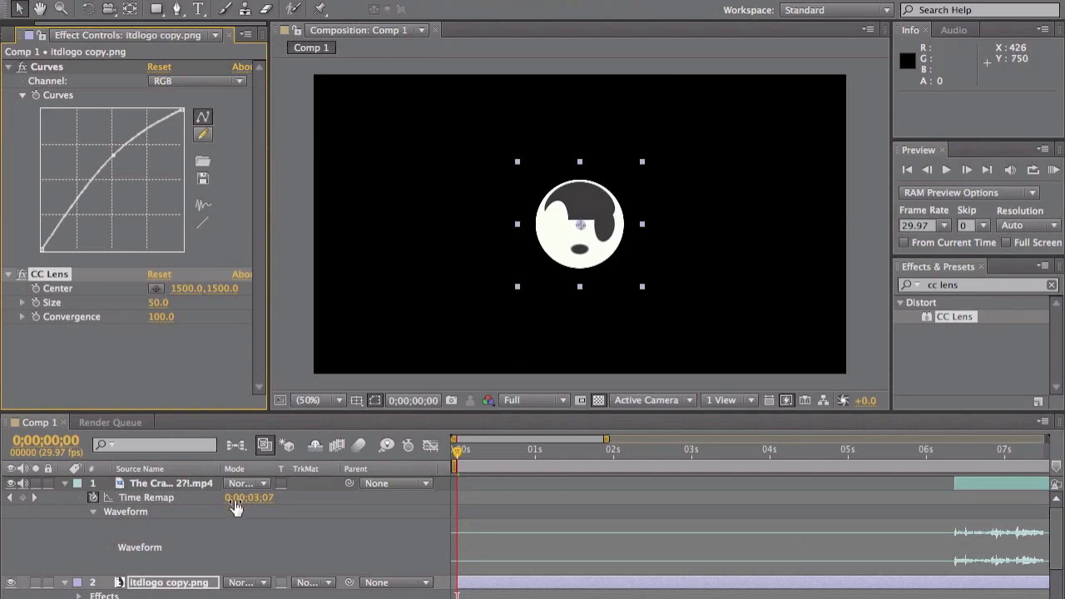
left_click_drag(158, 303, 8, 309)
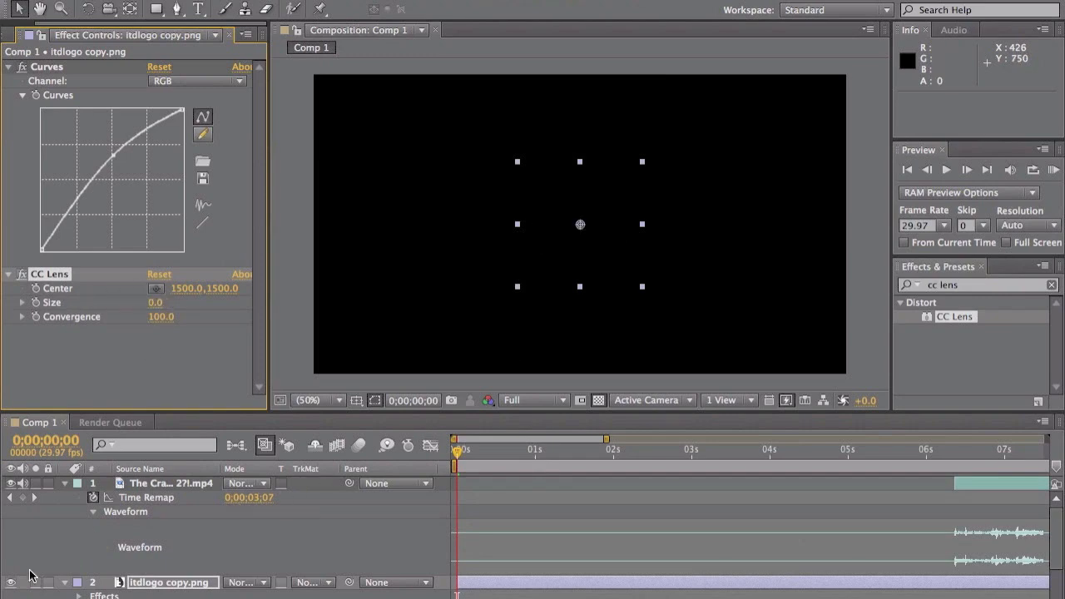
left_click(36, 302)
Step: Keyframe the logo's CC Lens Size at 315.0 at 1 second and 500.0 at 3 seconds, and run a RAM preview
left_click_drag(459, 456, 534, 450)
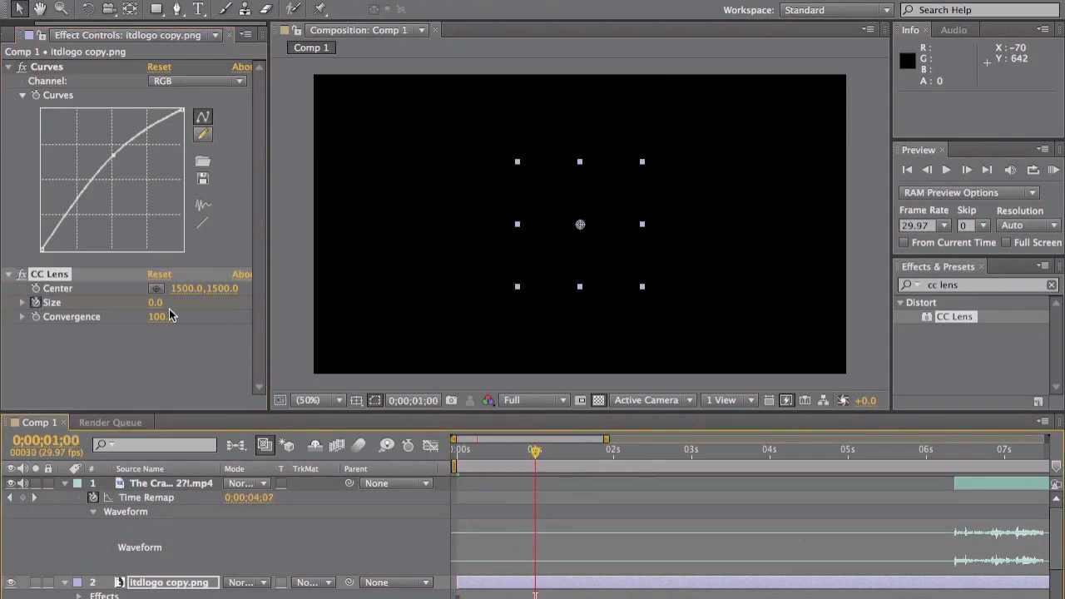
left_click_drag(155, 302, 413, 302)
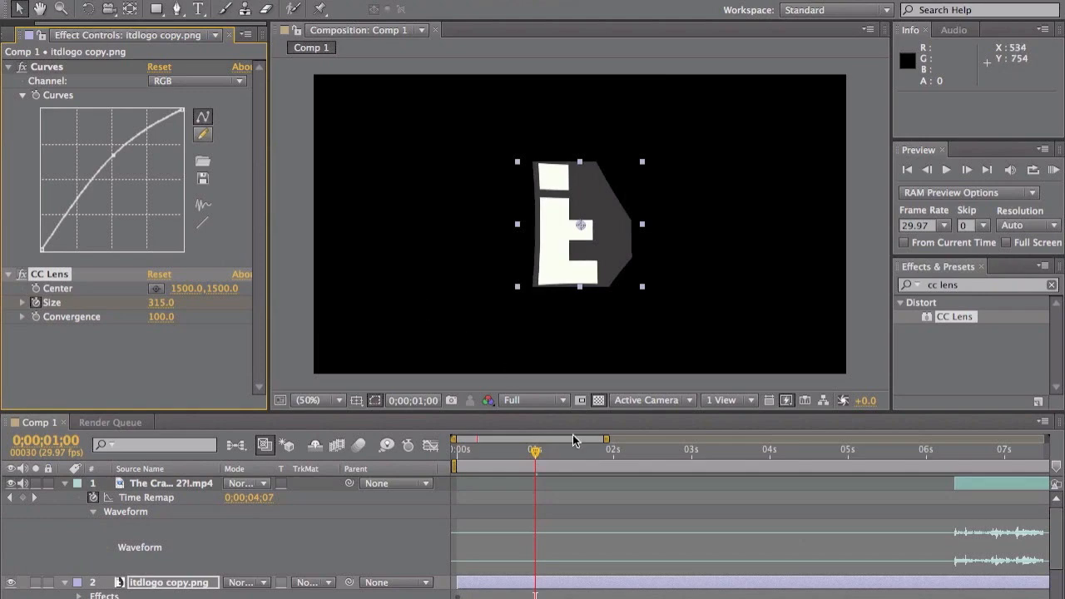
left_click_drag(535, 449, 692, 447)
left_click_drag(160, 303, 961, 349)
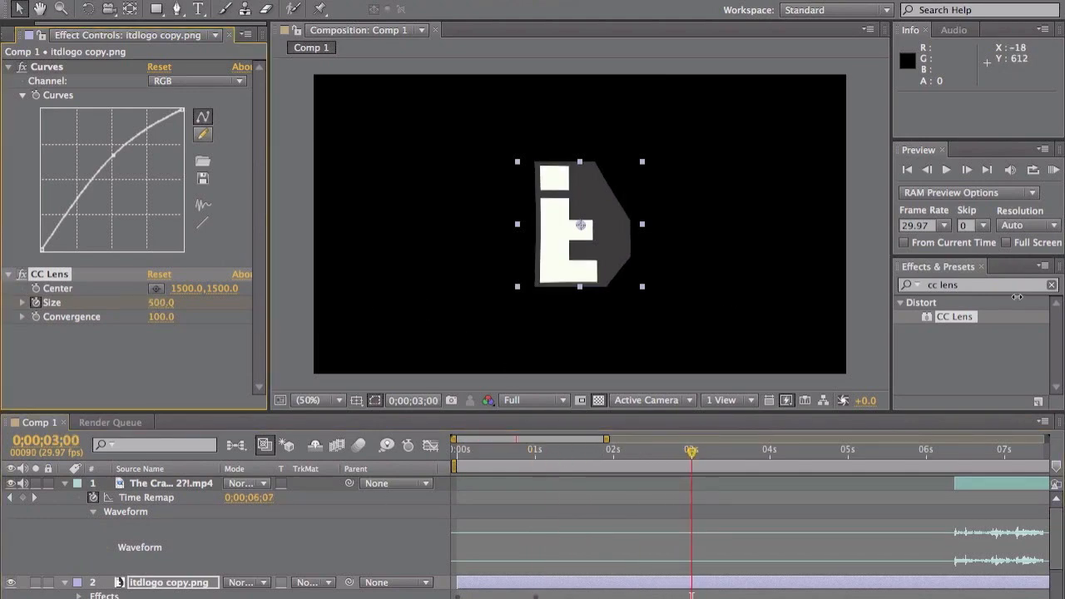
left_click(1053, 171)
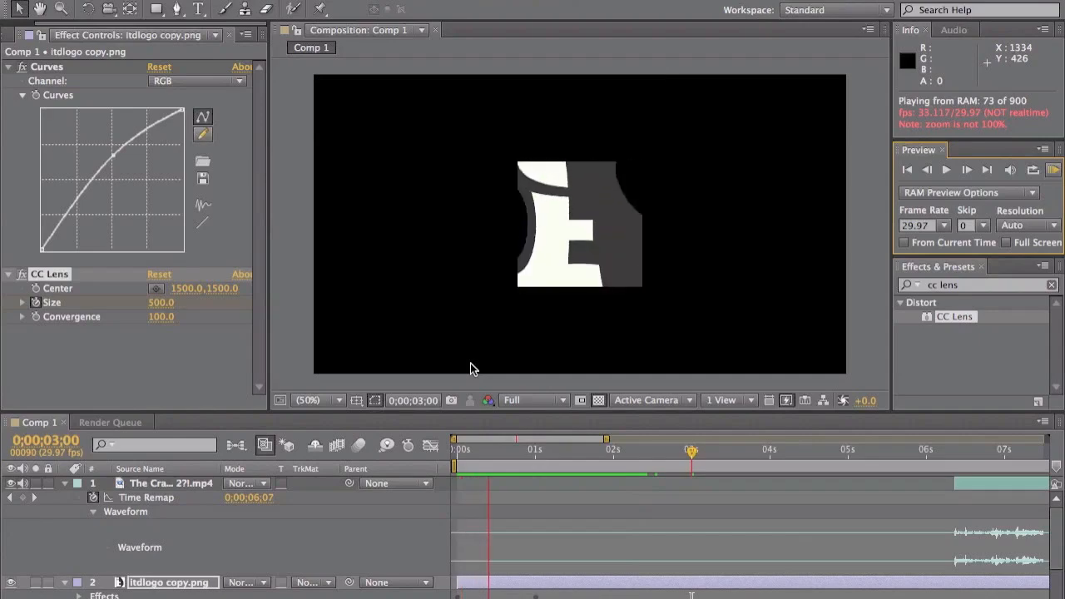
Step: Stop the preview and delete the CC Lens effect from the logo layer
left_click_drag(499, 455, 585, 454)
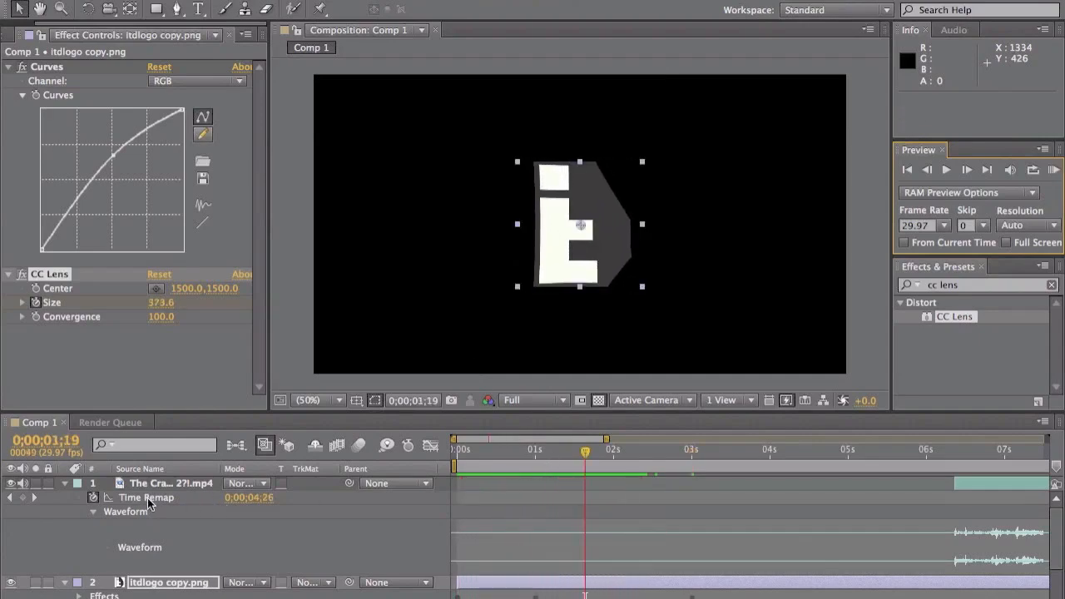
left_click(60, 278)
key("Delete")
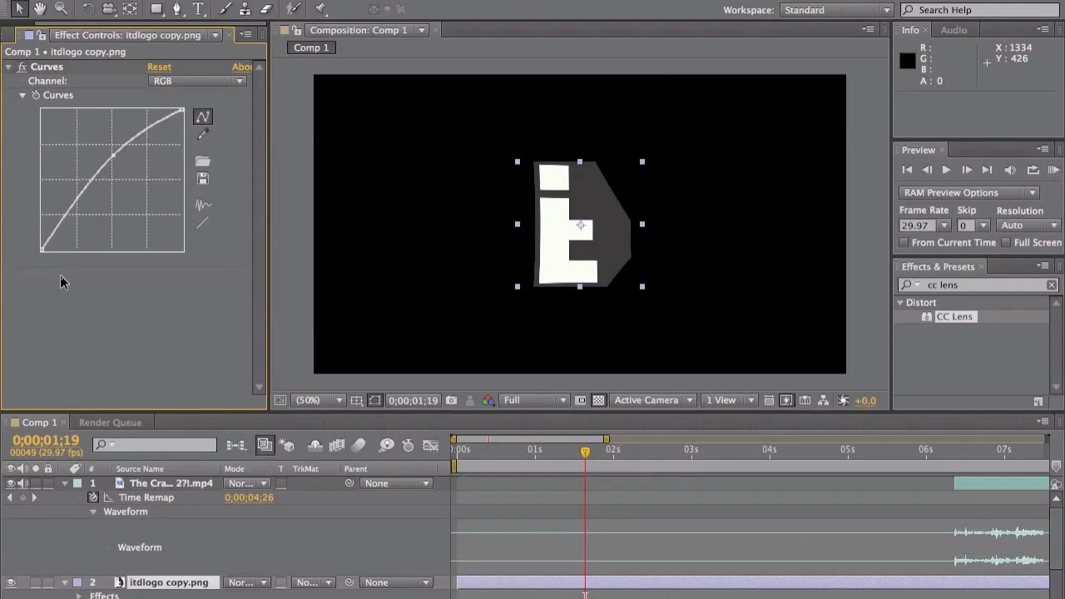
Step: Return to the composition's start with the logo layer hidden, and set the Type tool to SquareFont in off-white DBD6CE
left_click_drag(586, 452, 456, 454)
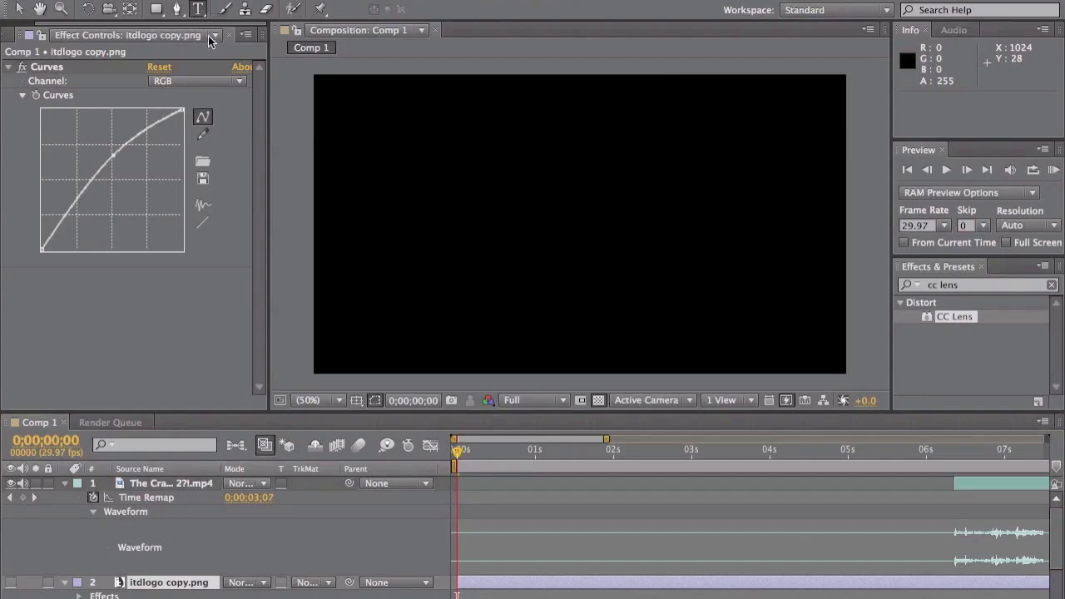
key("ctrl+t")
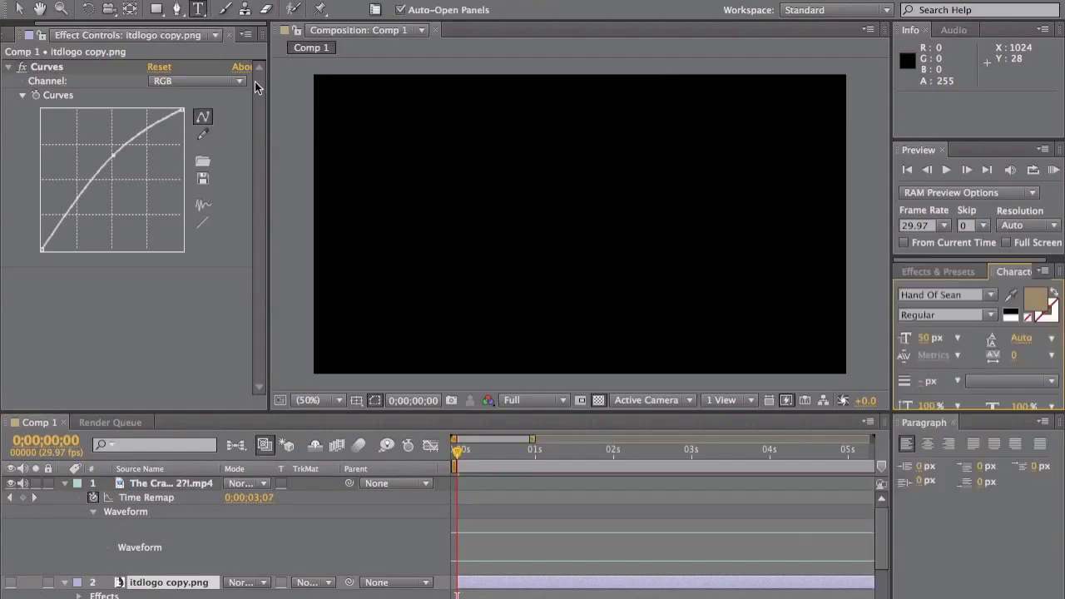
left_click(992, 296)
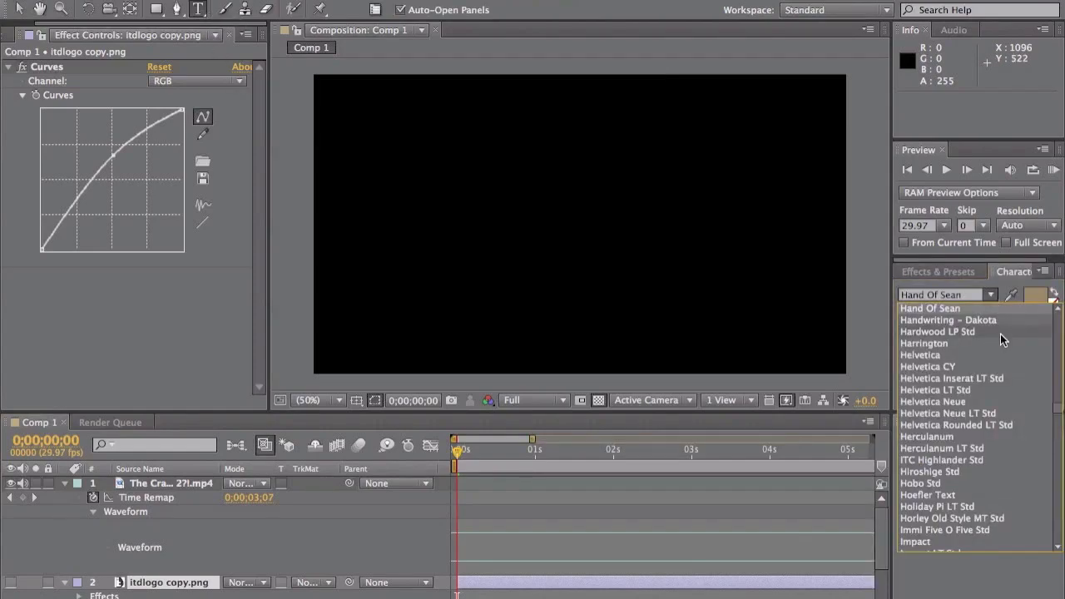
scroll(1001, 346, "down", 15)
scroll(968, 449, "down", 15)
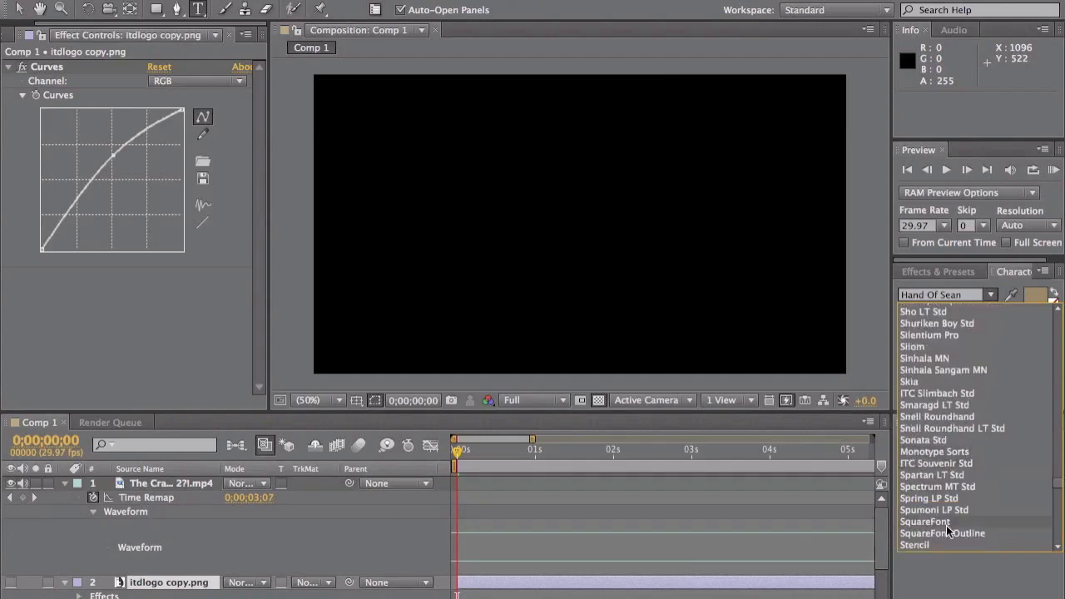
left_click(946, 521)
left_click(1035, 298)
left_click(30, 130)
mouse_move(30, 130)
left_mouse_down()
mouse_move(17, 121)
mouse_move(27, 124)
left_mouse_up()
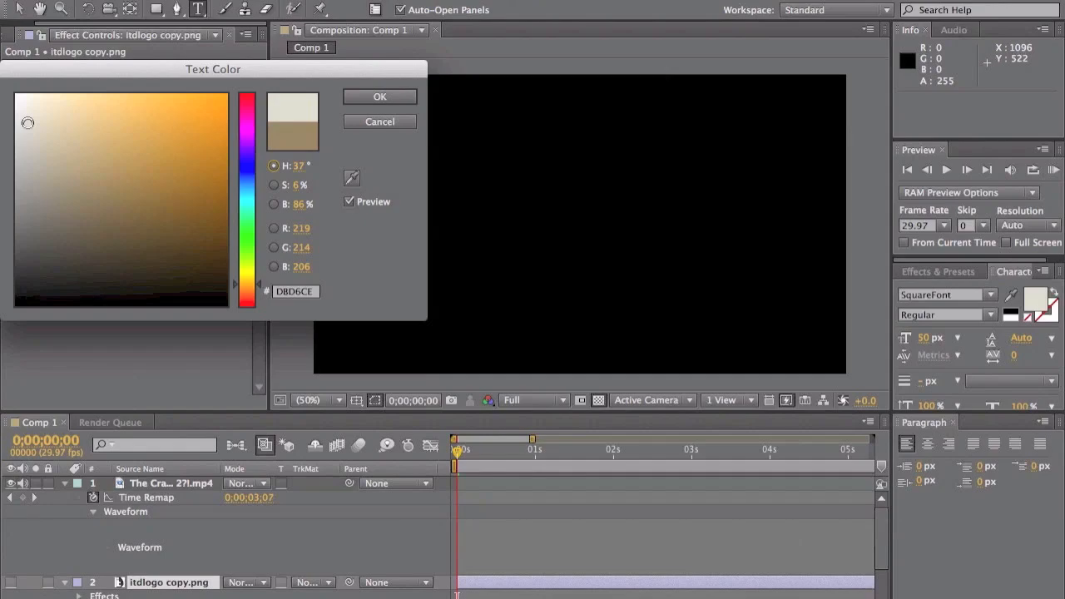
left_click(375, 103)
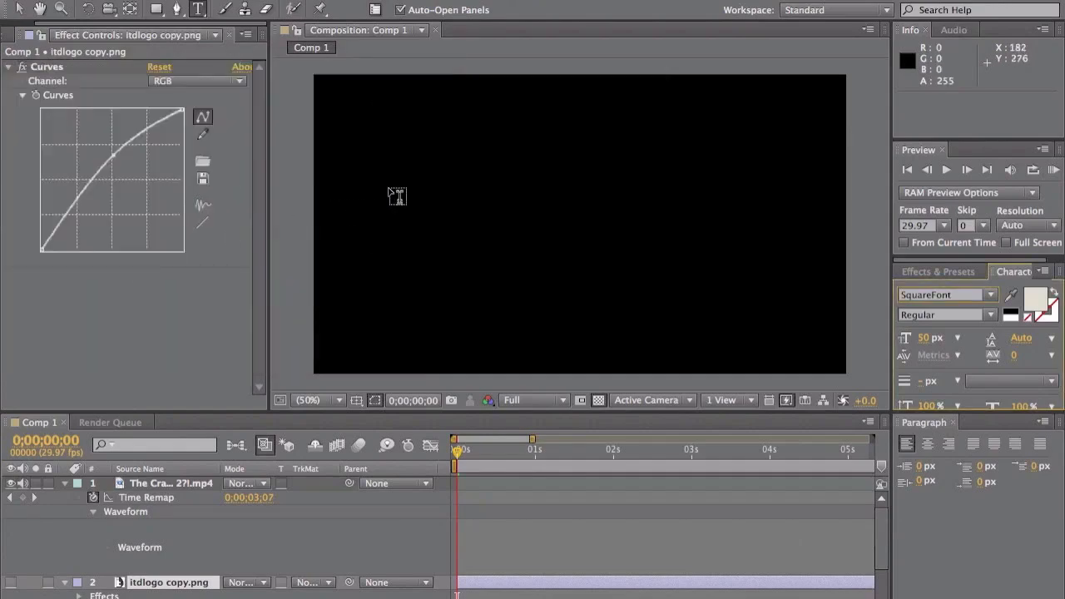
Step: Create the text "ImTheDids" at 208 px and place it near the middle of the composition
left_click(413, 234)
left_click_drag(928, 338, 996, 342)
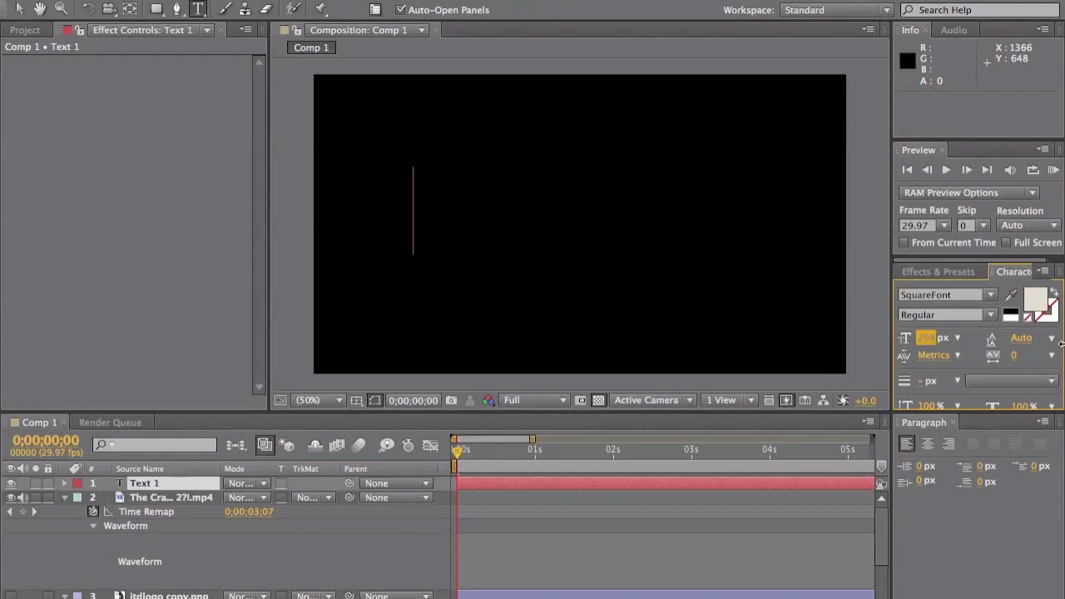
key("Return")
type("IMTHEDIDS")
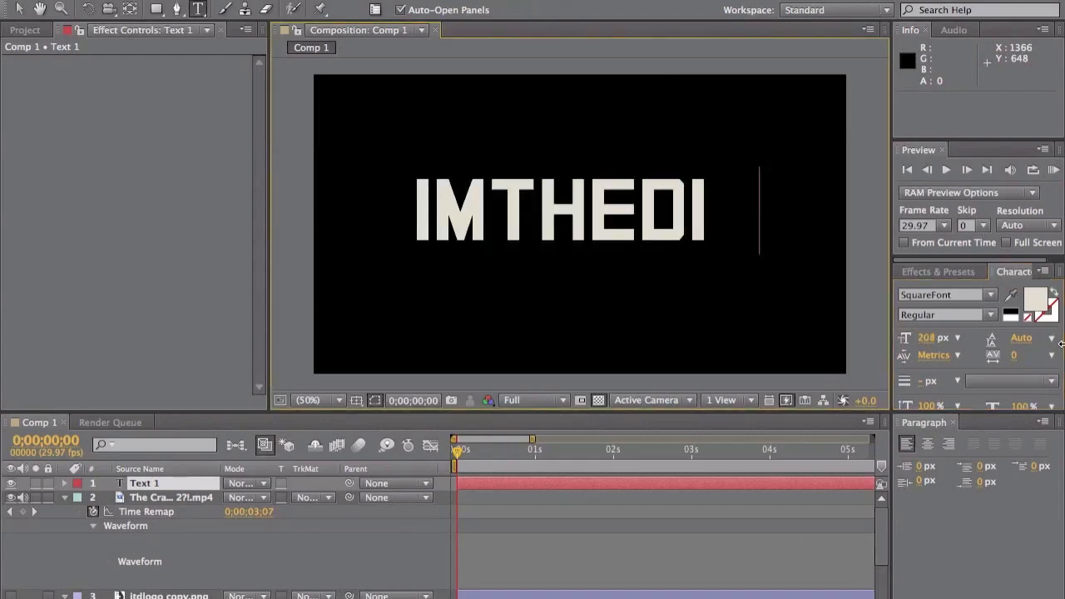
left_click_drag(583, 301, 549, 319)
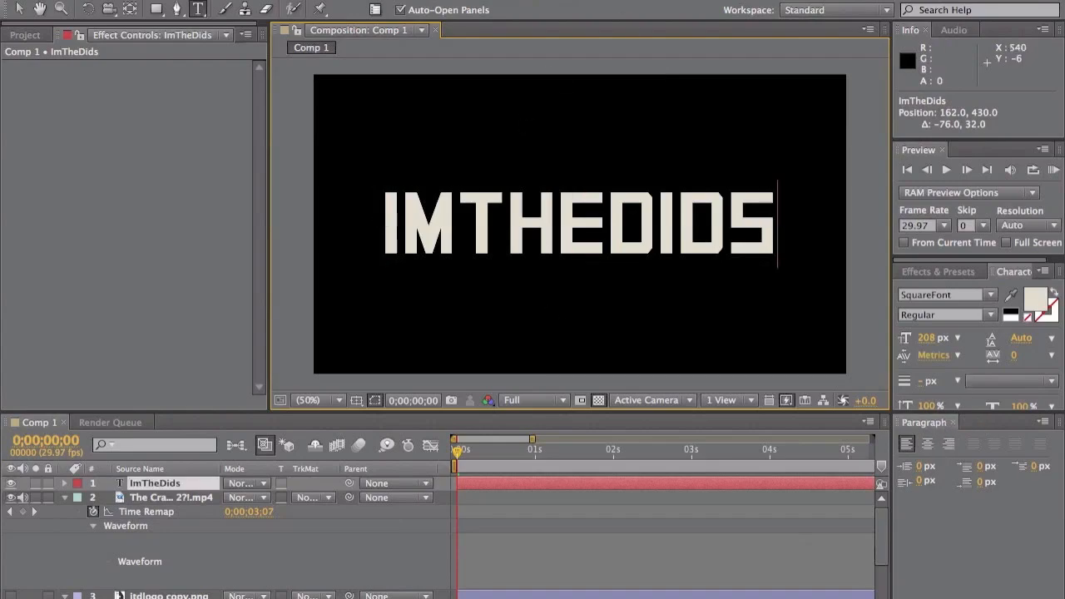
Step: Align the ImTheDids text to the horizontal and vertical centre of the composition
left_click(511, 0)
left_click(533, 38)
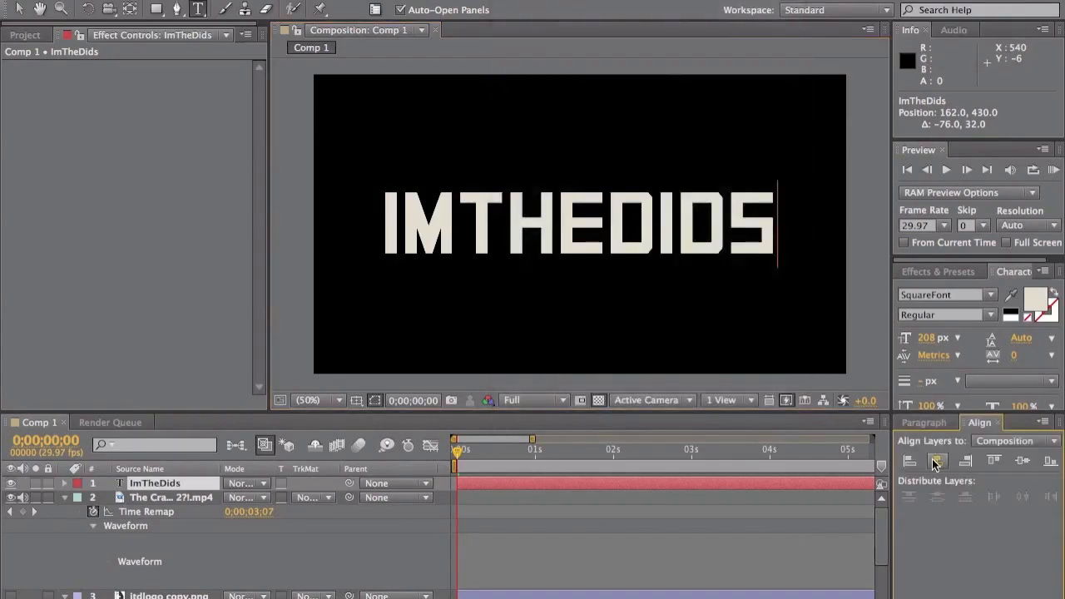
left_click(1021, 465)
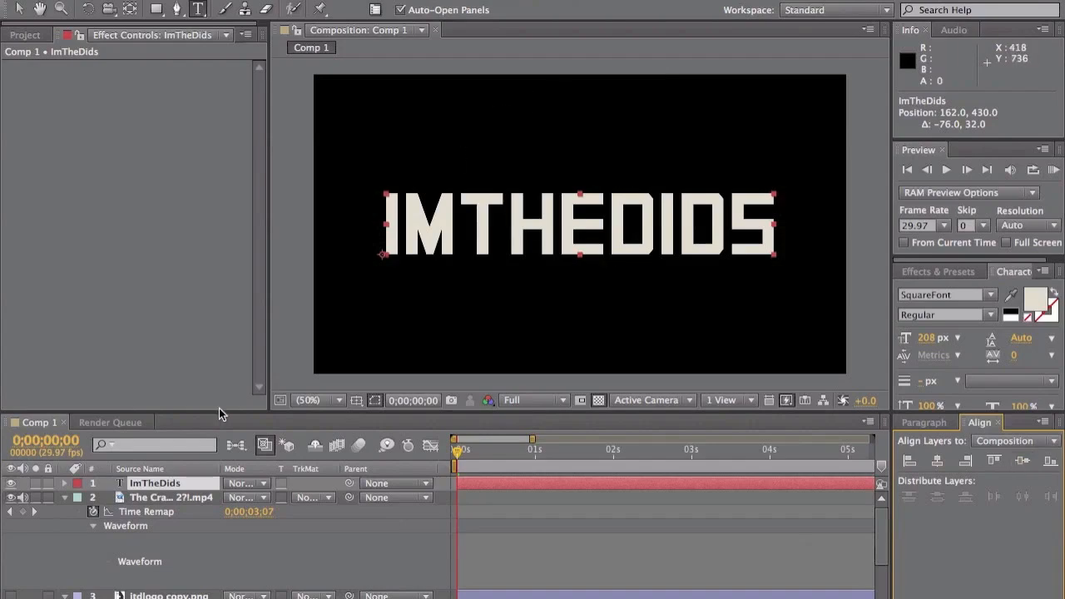
Step: Move the ImTheDids text layer below the gameplay clip and apply the CC Lens effect to it
left_click(927, 272)
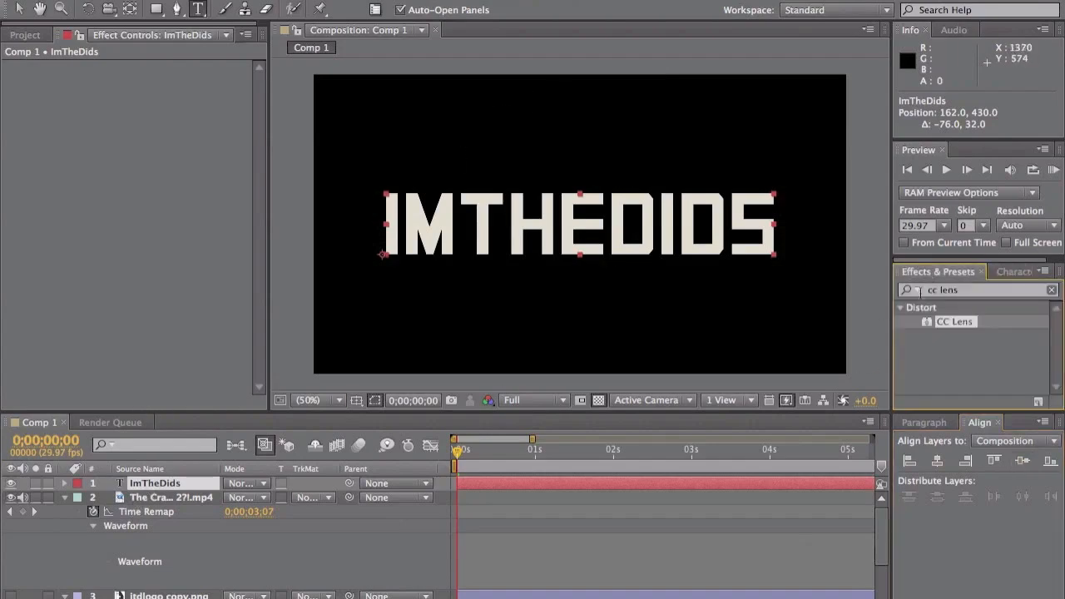
left_click_drag(156, 488, 169, 580)
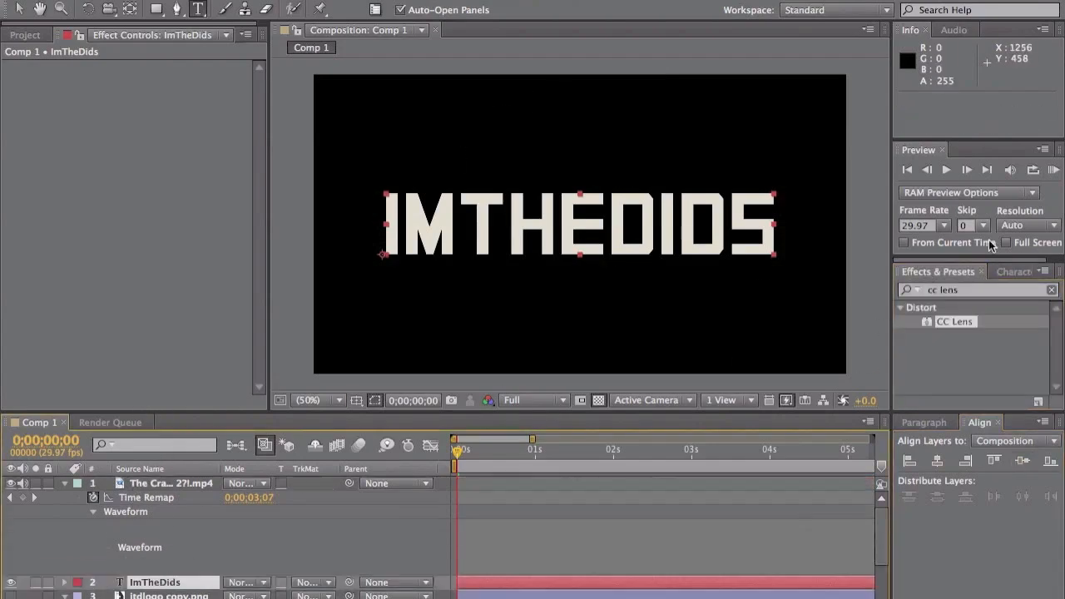
left_click(977, 290)
left_click_drag(956, 319, 645, 243)
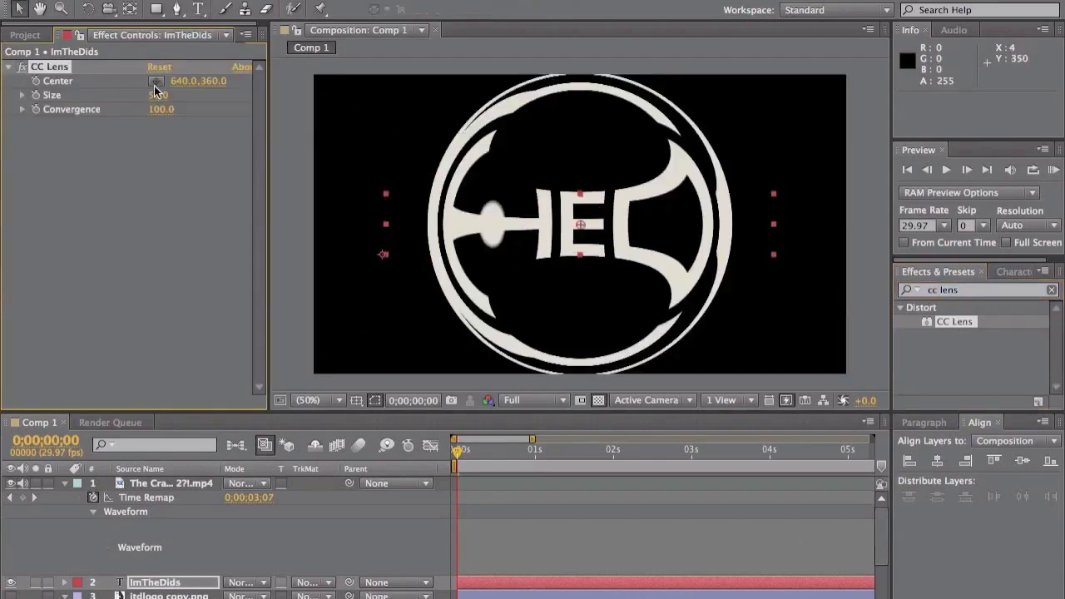
Step: Keyframe the text's CC Lens Size at 0.0 at the start, 170.0 at 1 second and 500.0 at 3 seconds
left_click_drag(155, 90, 8, 101)
left_click(36, 95)
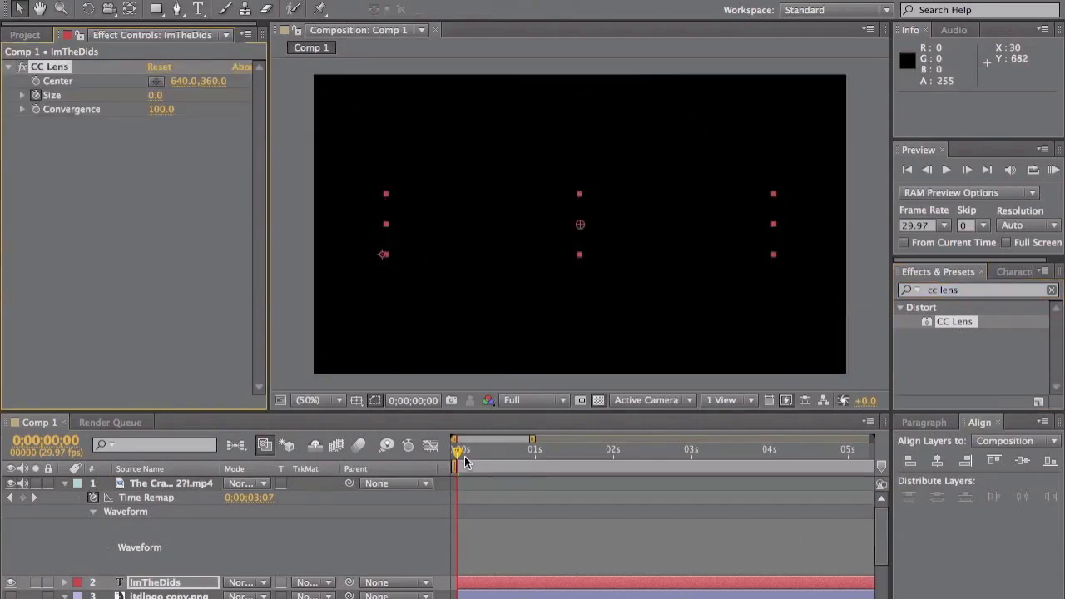
left_click(535, 450)
left_click_drag(155, 99, 290, 90)
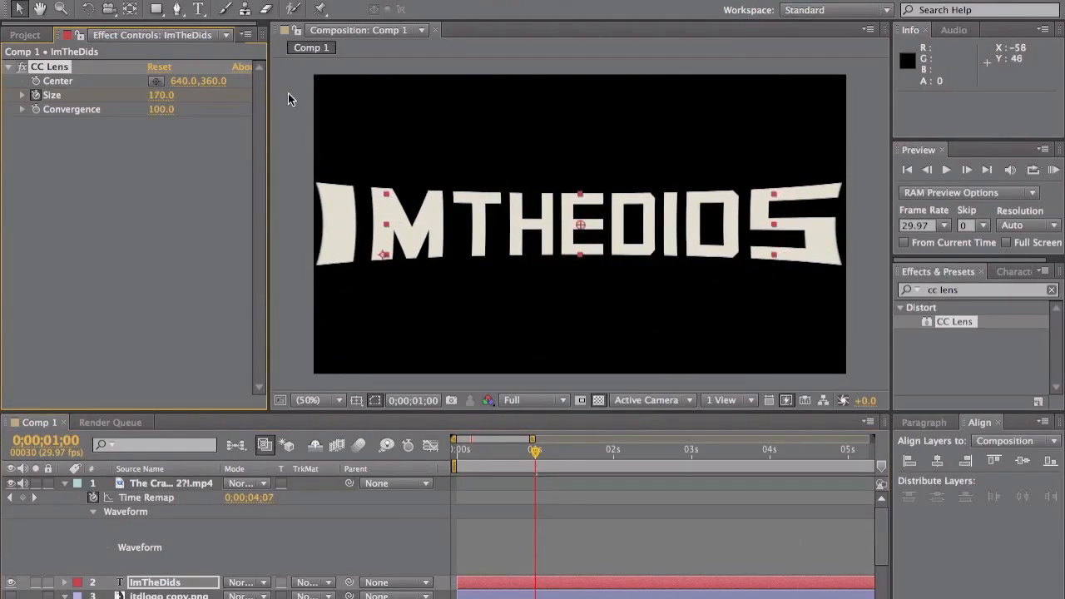
left_click_drag(535, 450, 690, 456)
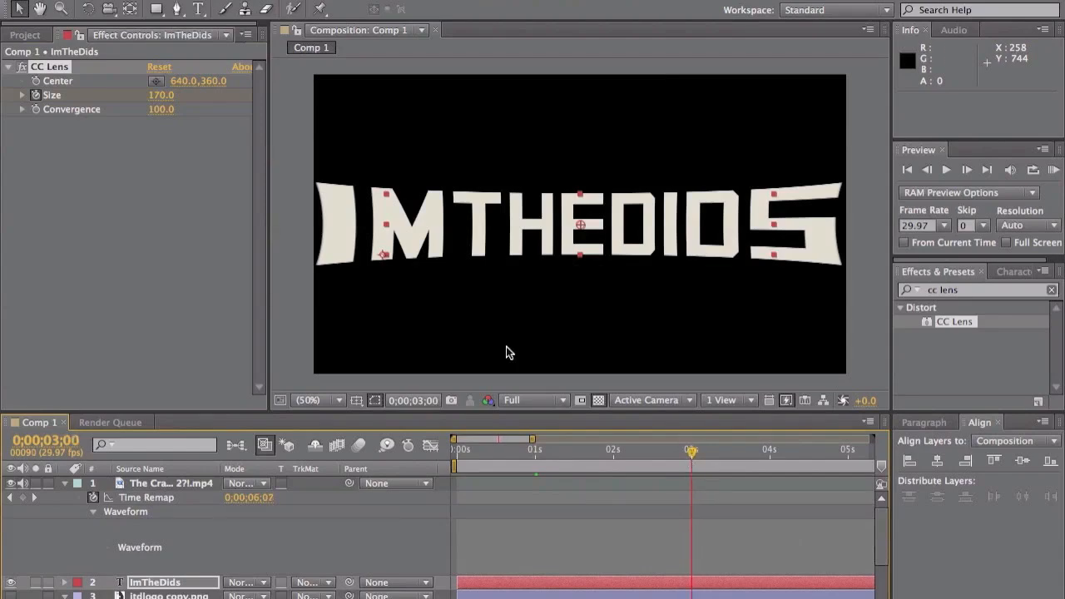
left_click_drag(165, 103, 200, 103)
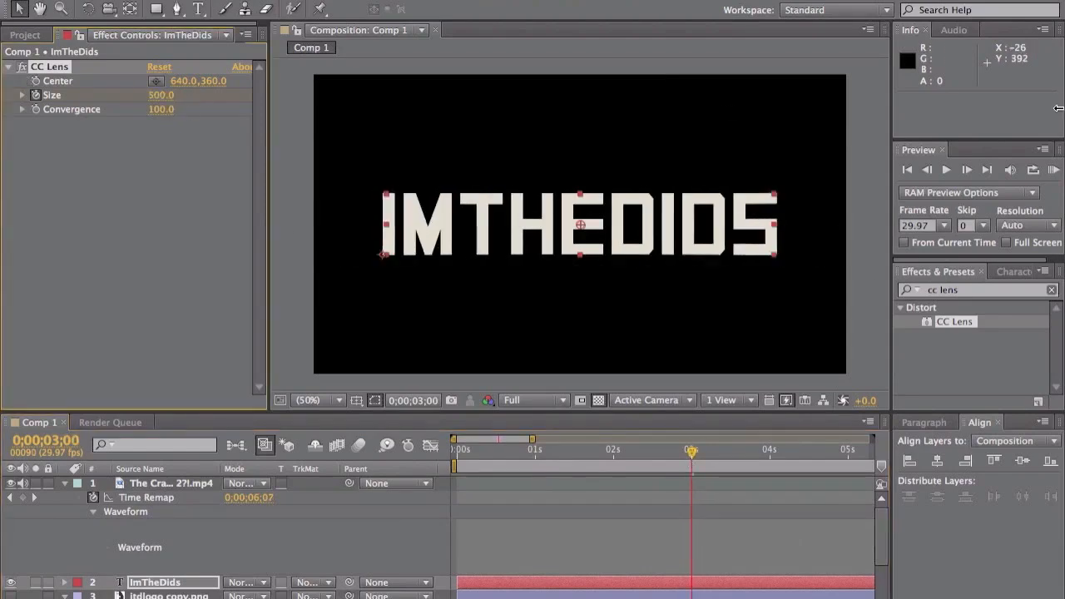
Step: Set the composition preview resolution to Half and run a RAM preview of the text animation
left_click(535, 400)
left_click(526, 457)
left_click(1053, 169)
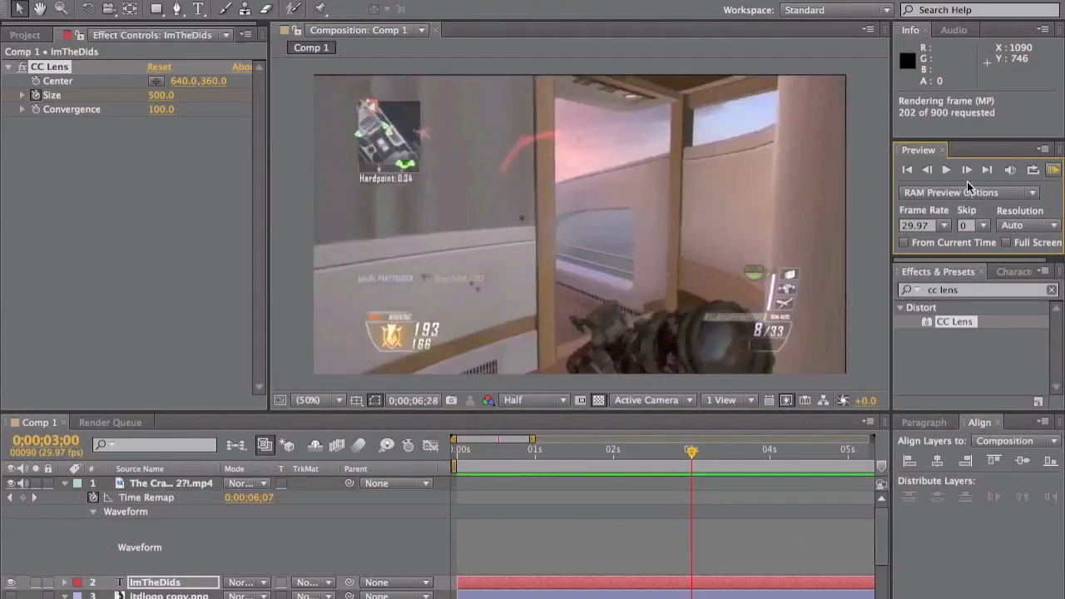
Step: Compress the ImTheDids CC Lens Size keyframes proportionally so the last one falls at 0;00;01;23, and run a RAM preview
left_click(566, 499)
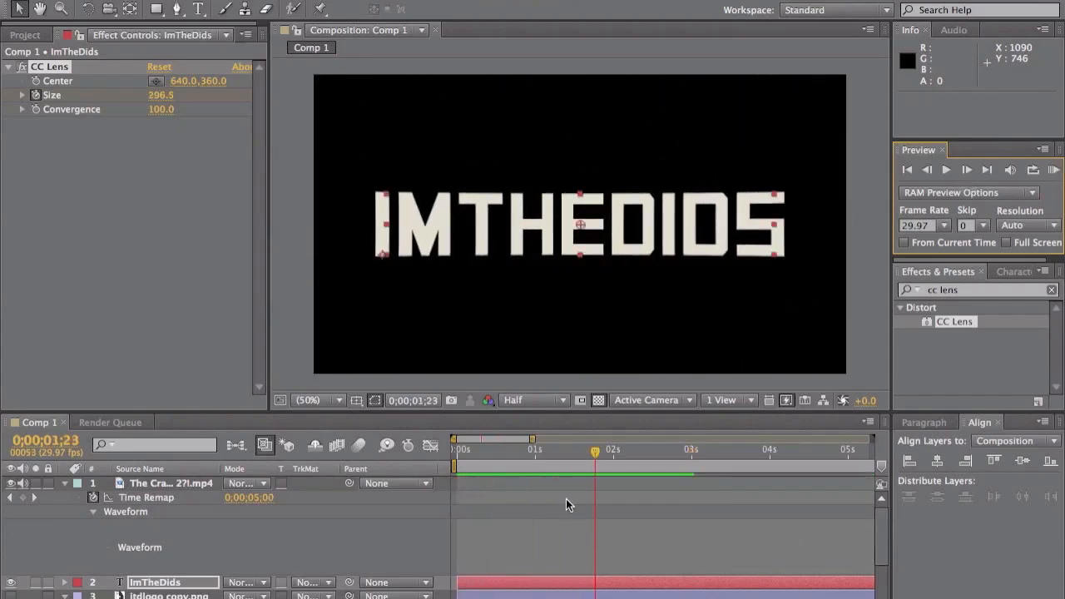
key("u")
scroll(678, 541, "down", 3)
left_click_drag(709, 505, 429, 506)
left_click_drag(691, 507, 595, 517)
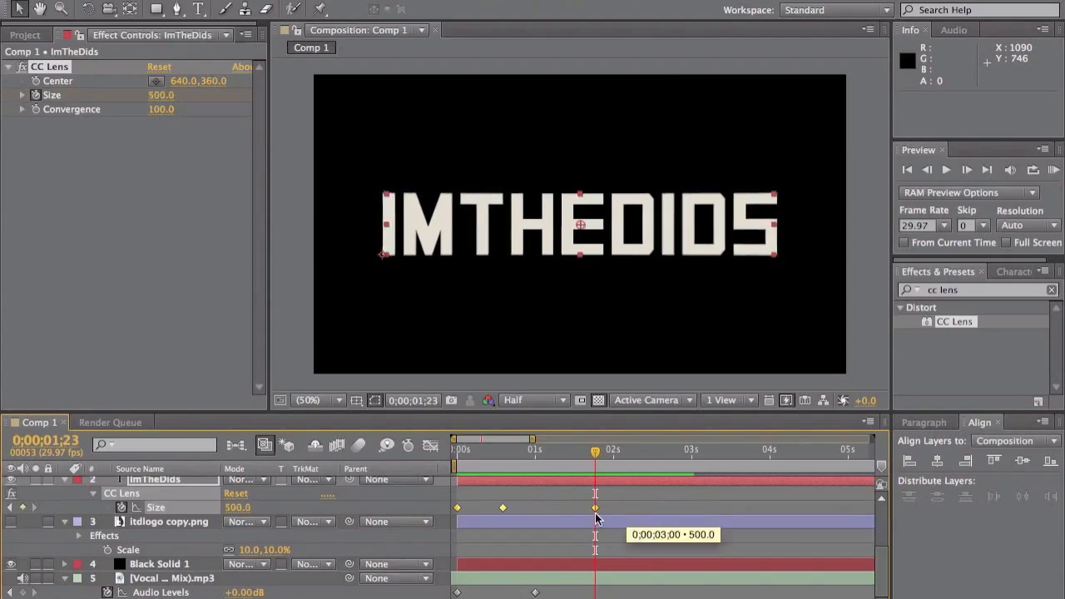
left_click(1052, 171)
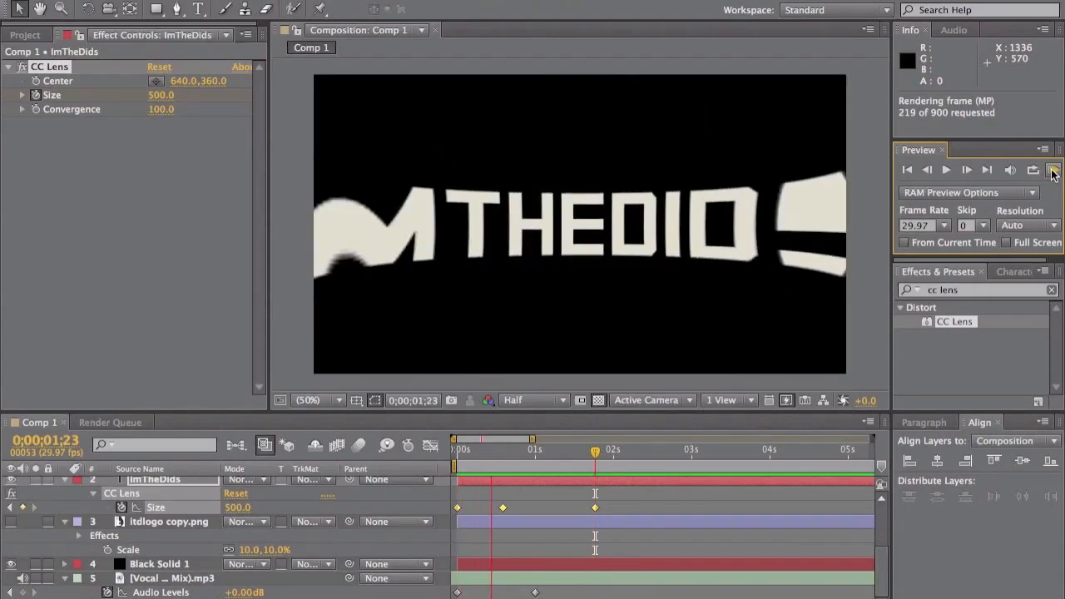
left_click(1052, 171)
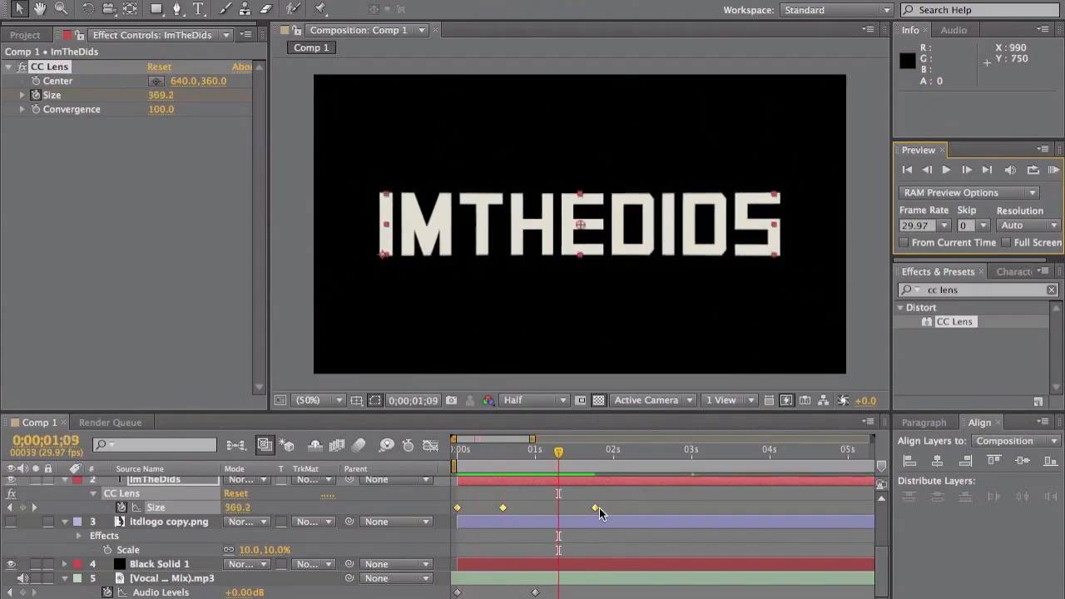
Step: Compress the three CC Lens Size keyframes further so the last one lands at 1 second, and preview the animation
left_click_drag(595, 507, 534, 511)
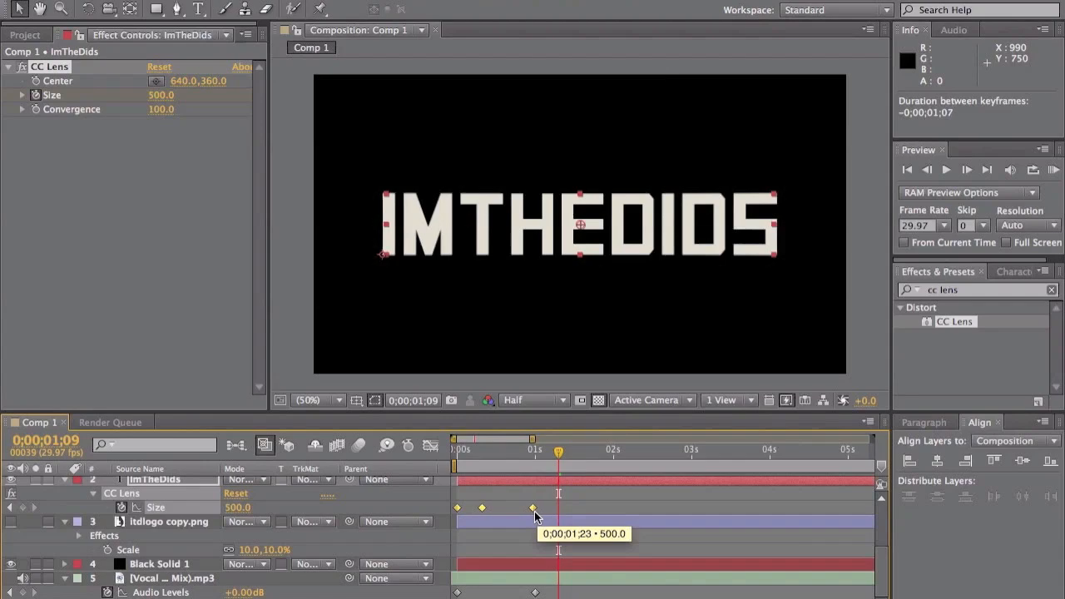
left_click_drag(559, 451, 537, 460)
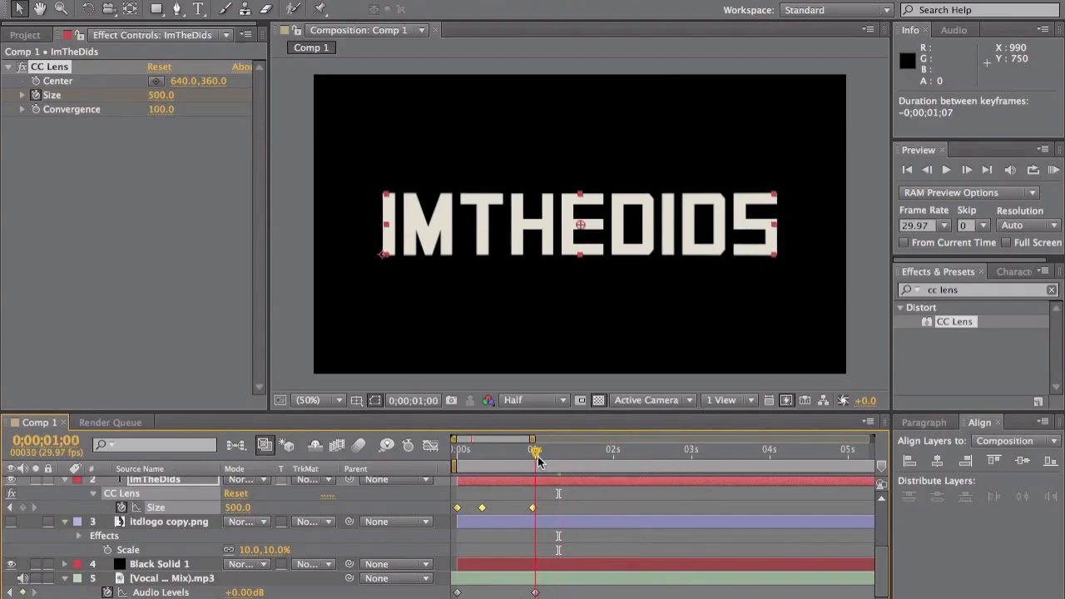
left_click_drag(533, 508, 534, 508)
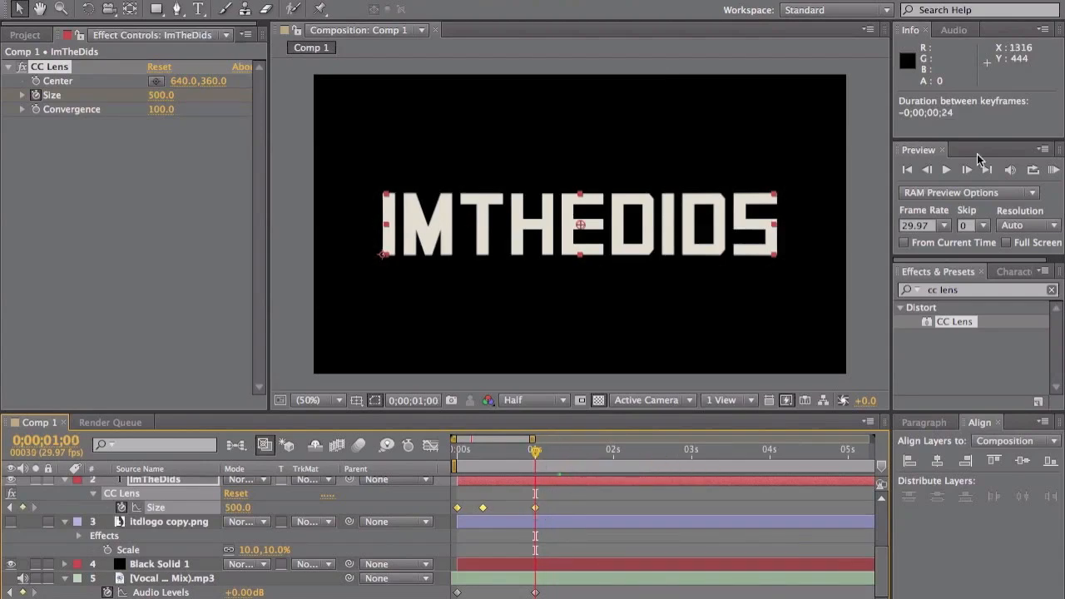
left_click(1053, 169)
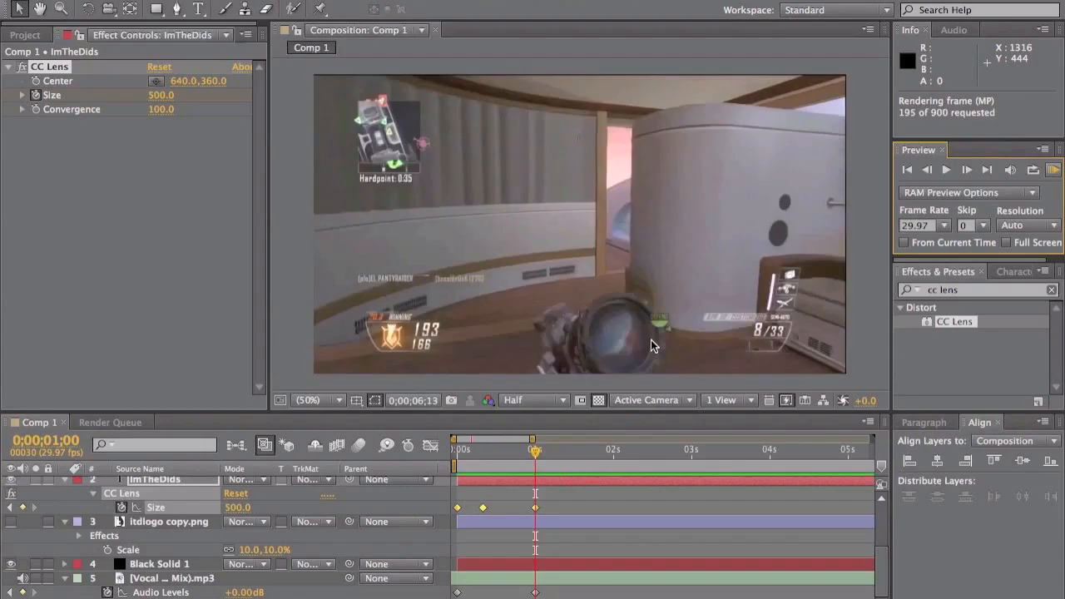
Step: Move only the last CC Lens Size keyframe to 0;00;01;16 and run a RAM preview of the text animation
left_click(544, 507)
left_click_drag(536, 507, 578, 505)
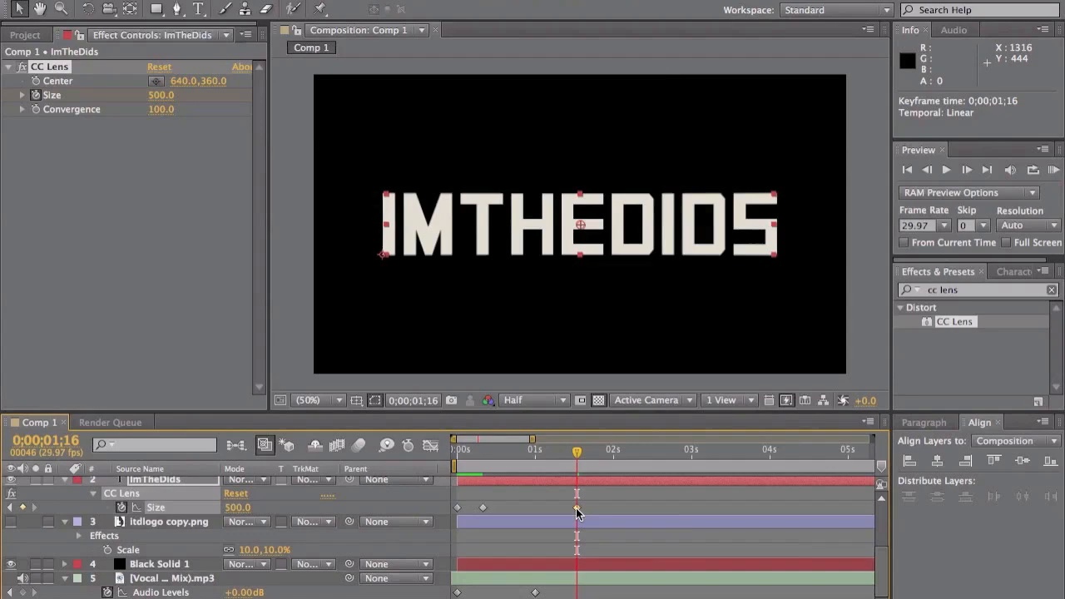
key("KP_0")
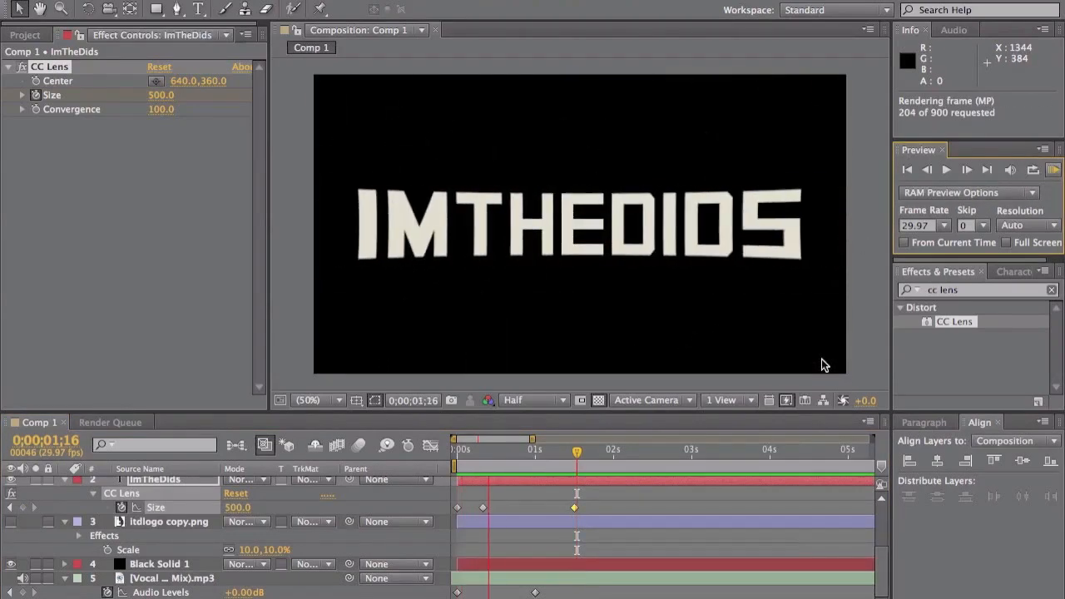
key("space")
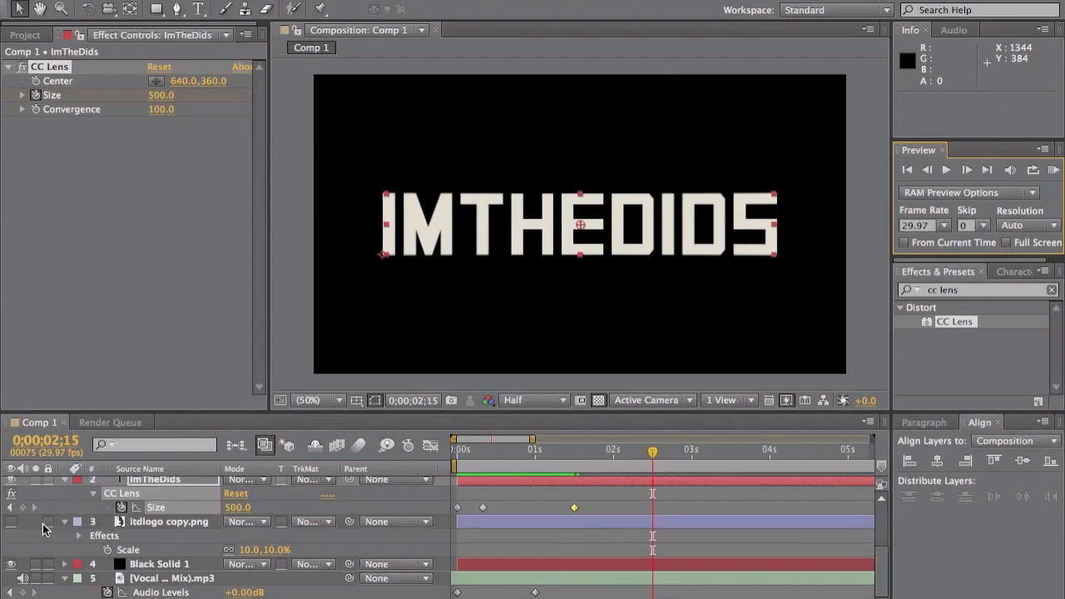
Step: Turn on the visibility of the itdlogo copy.png layer, try shifting the logo and undo the move
left_click(11, 521)
left_click_drag(553, 264, 572, 281)
key("super+z")
left_click(965, 461)
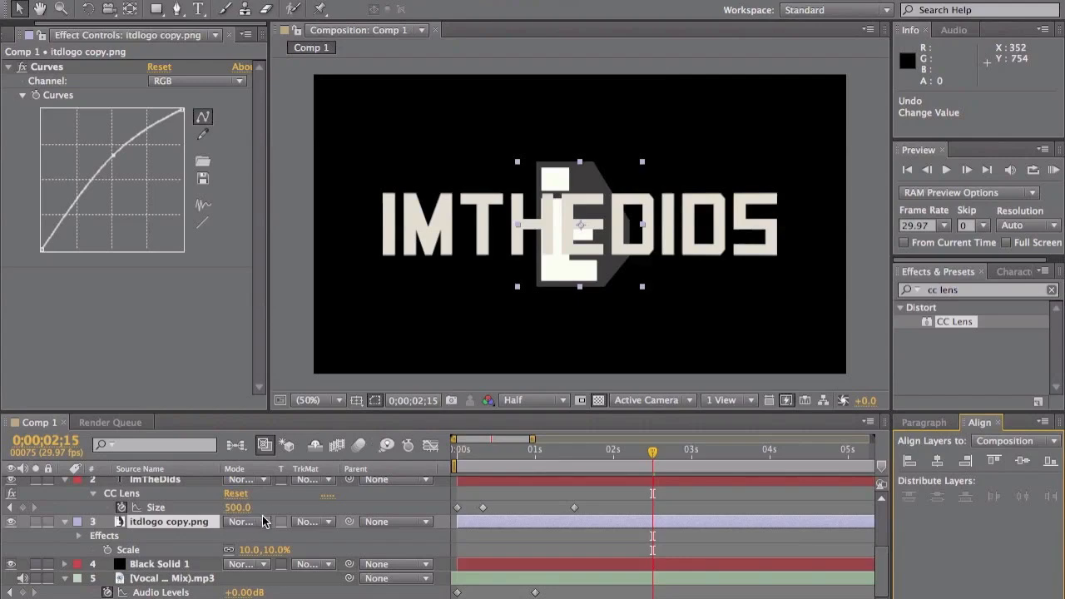
Step: Trim the itdlogo copy.png layer to start at 0;00;02;15 and the ImTheDids text layer to end there
scroll(262, 522, "up", 3)
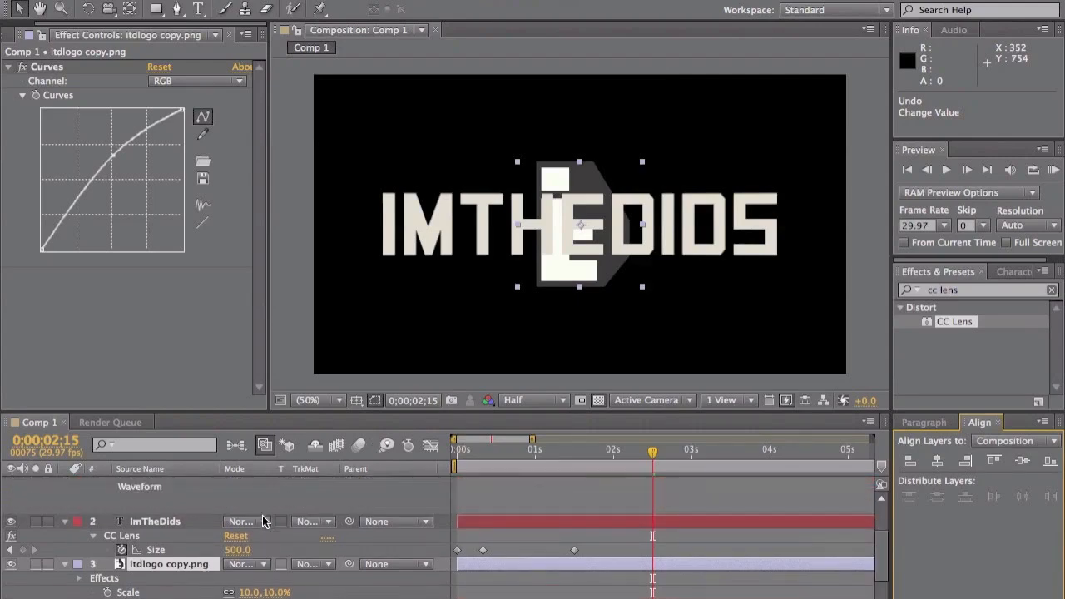
scroll(262, 522, "down", 3)
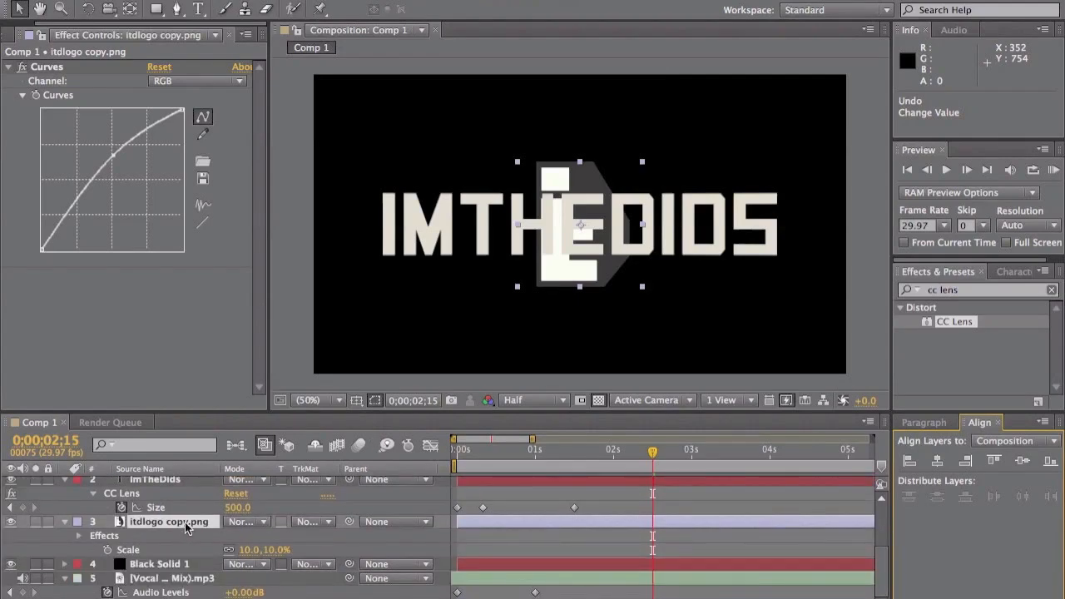
left_click_drag(630, 452, 654, 449)
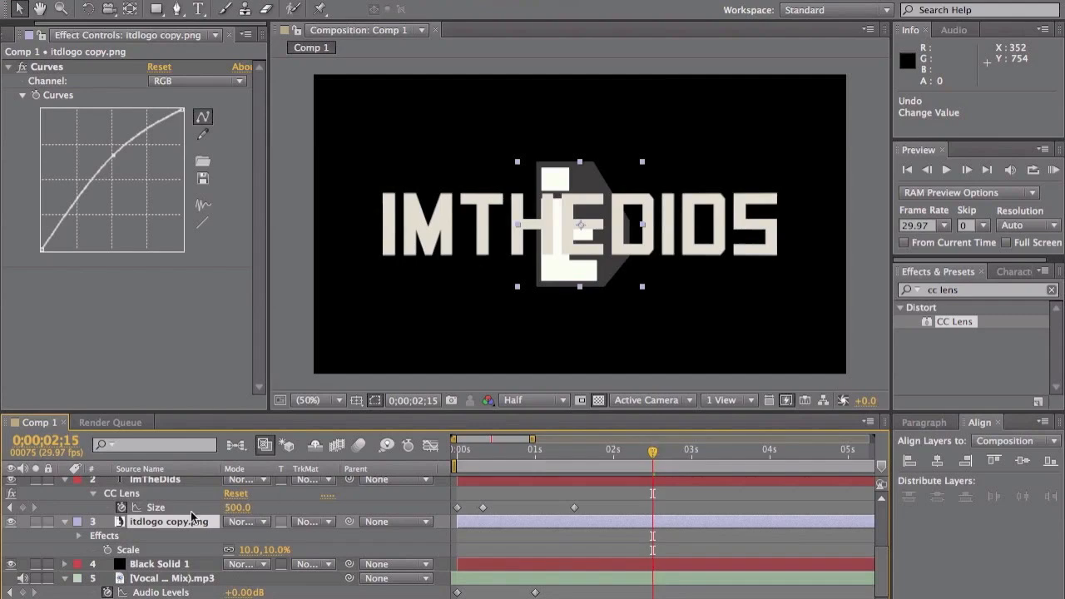
key("alt+bracketleft")
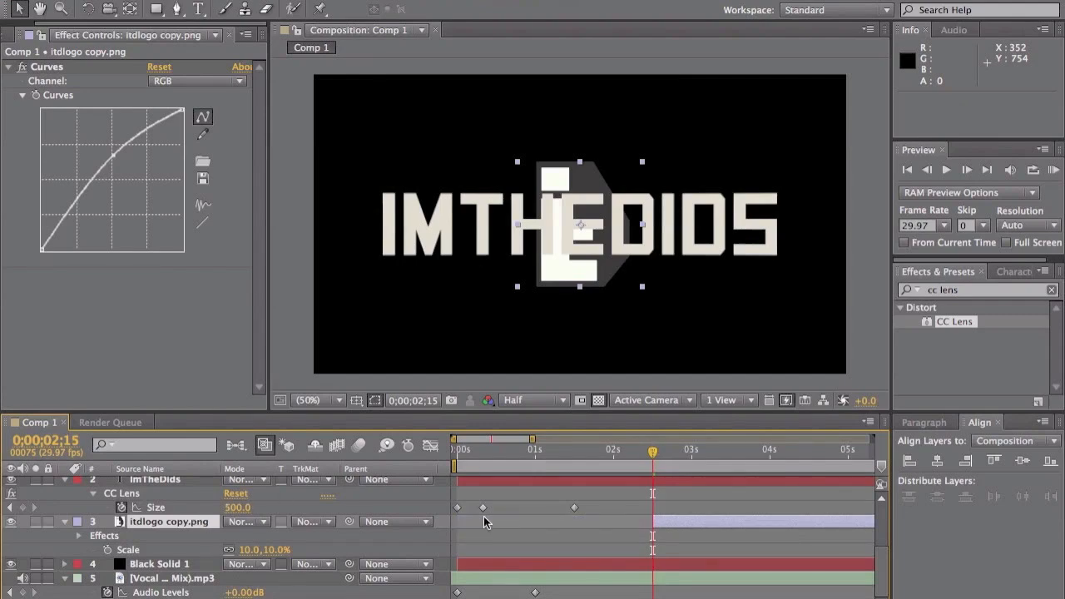
scroll(685, 499, "up", 3)
left_click(656, 521)
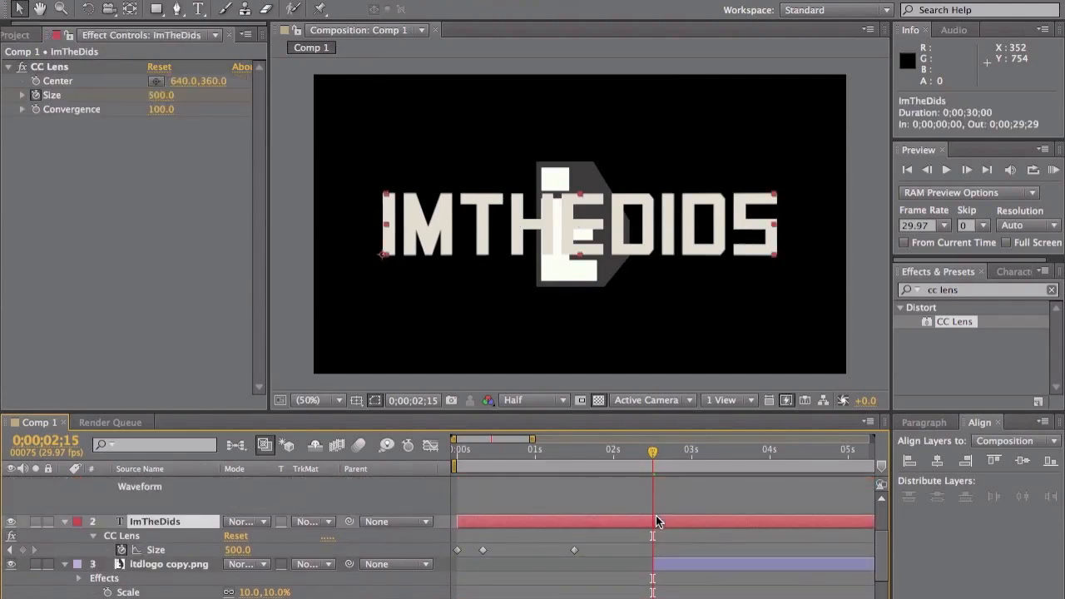
key("alt+bracketright")
Step: Add a new adjustment layer and apply the Lens Flare effect to it
left_click_drag(653, 450, 615, 454)
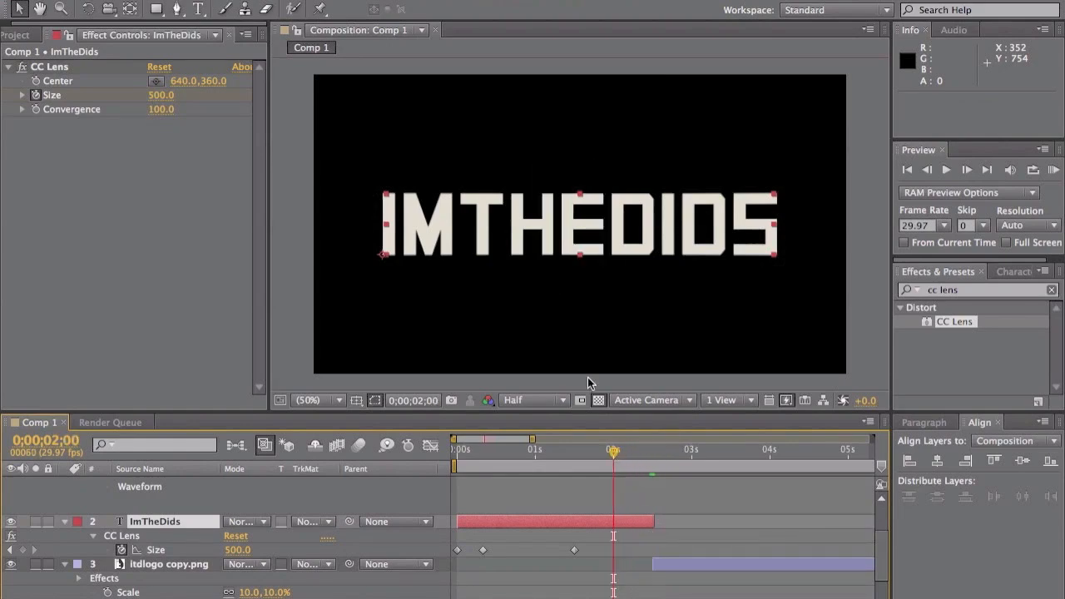
key("ctrl+alt+y")
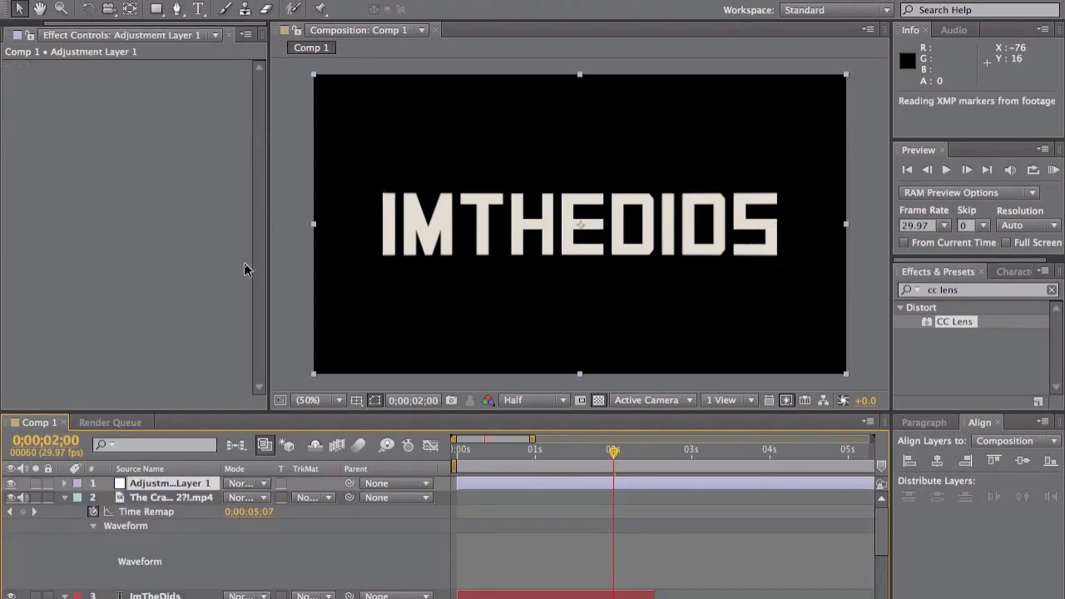
double_click(989, 292)
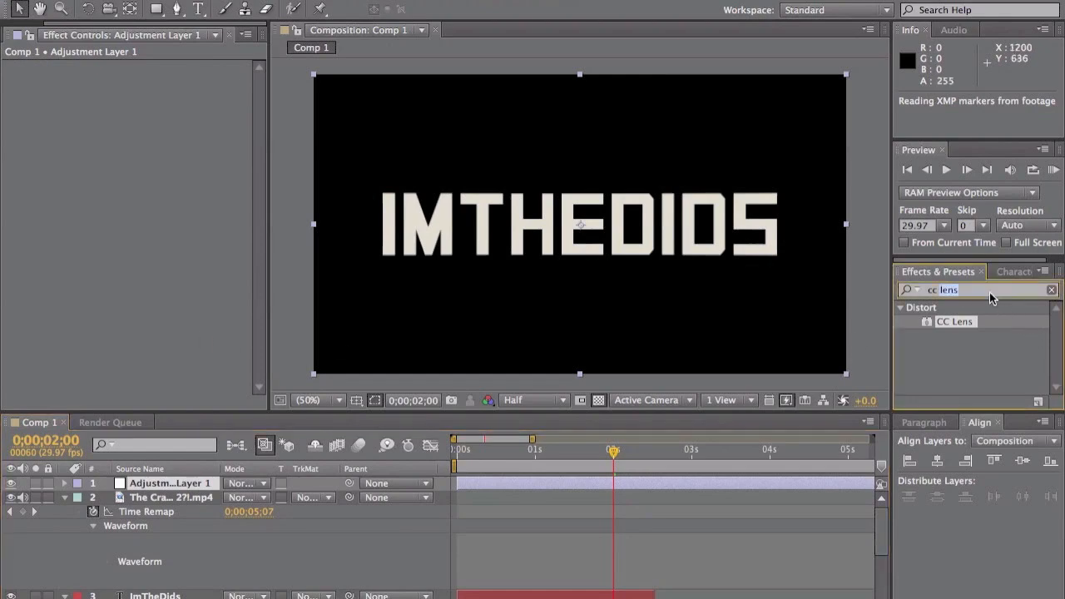
triple_click(989, 292)
type("lens")
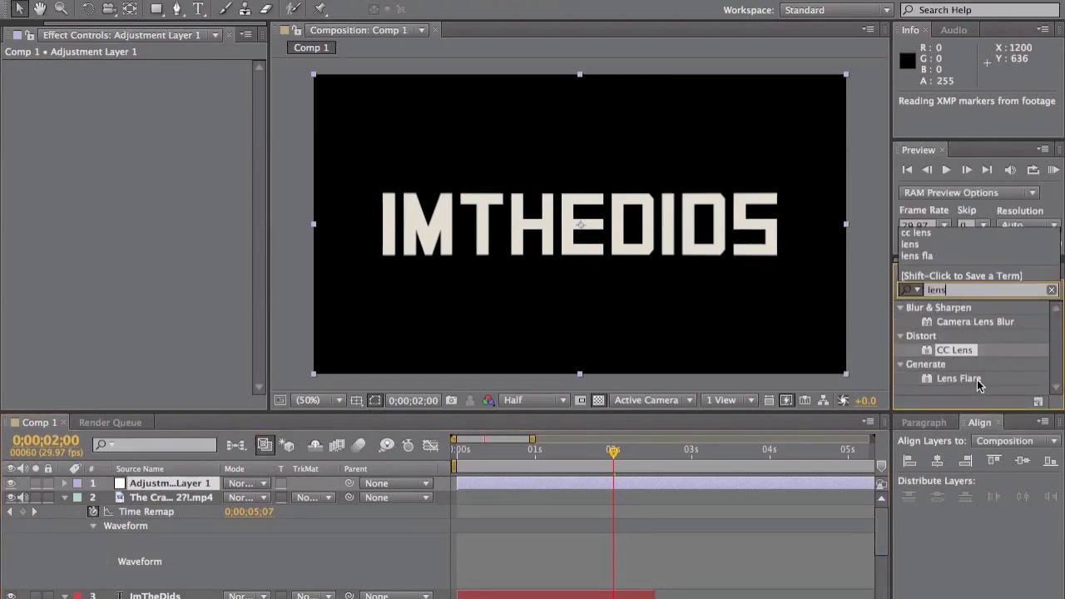
left_click_drag(959, 377, 176, 483)
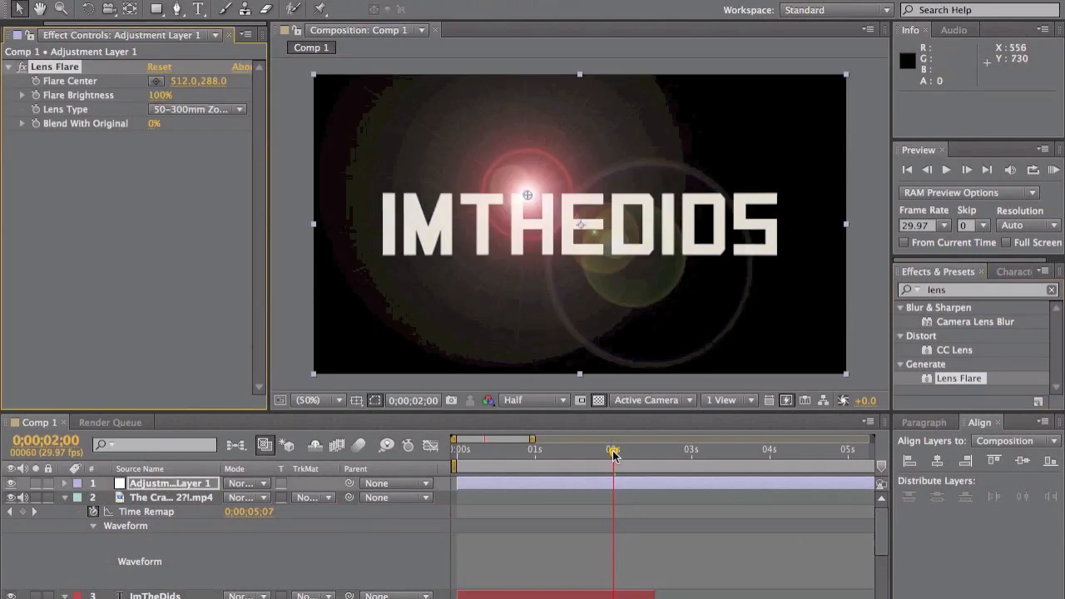
Step: Trim the adjustment layer so it runs only from 2 seconds to 3 seconds
key("alt+bracketleft")
left_click_drag(613, 453, 691, 453)
key("alt+bracketright")
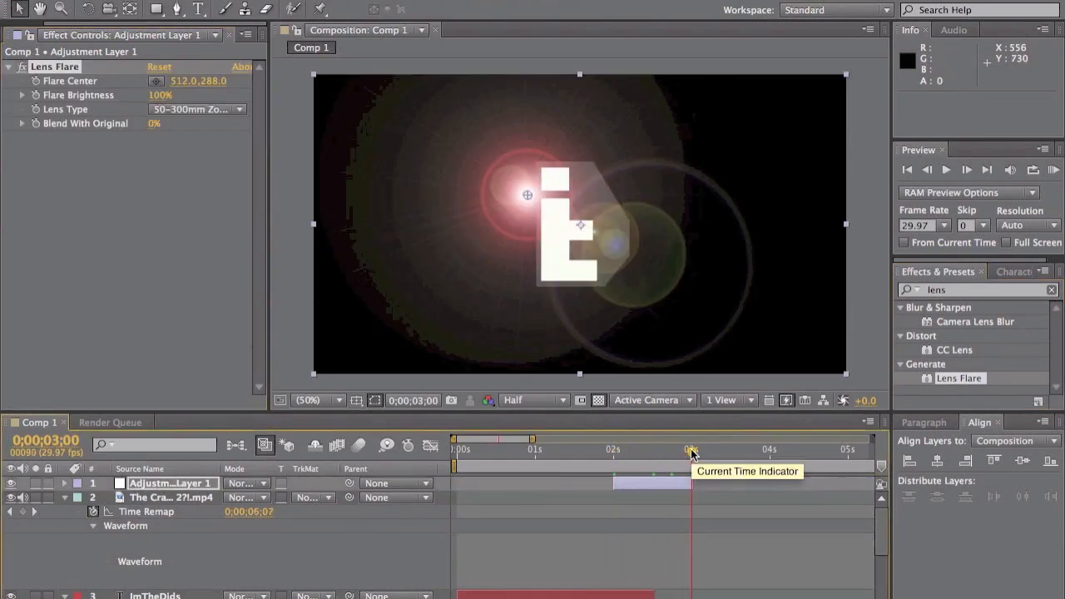
Step: Set the flare's Lens Type to 105mm Prime and its Flare Center to 640.0,360.0
left_click_drag(692, 453, 613, 454)
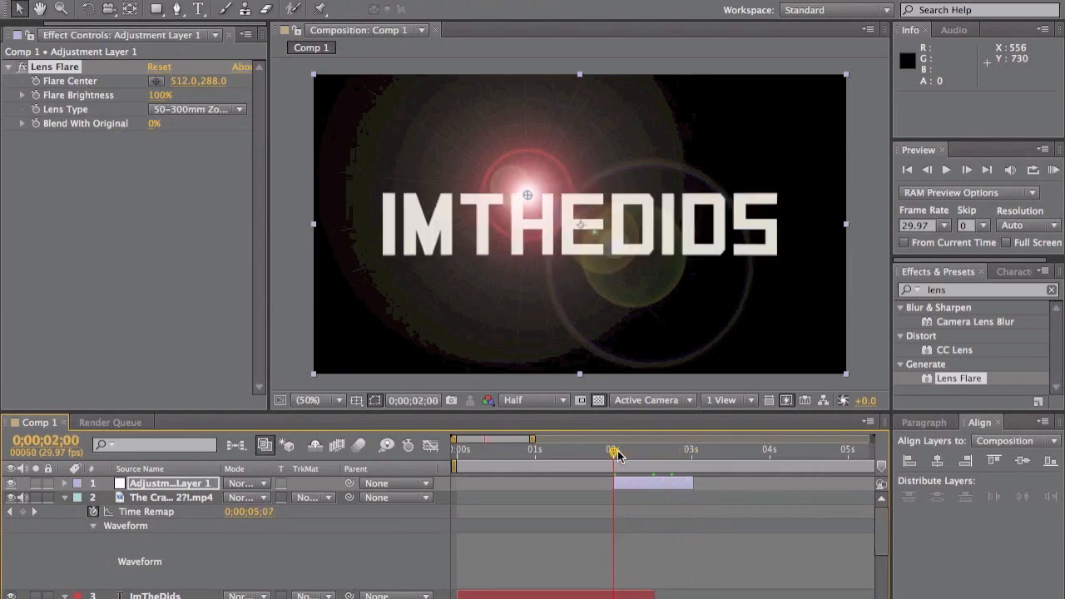
left_click(178, 115)
left_click(190, 163)
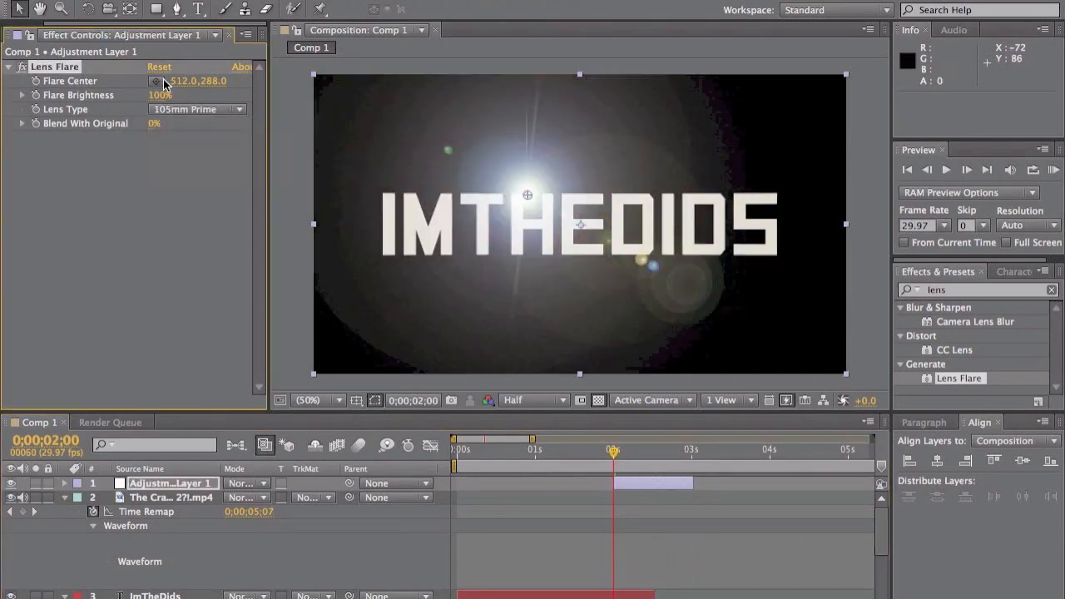
left_click(185, 81)
type("0")
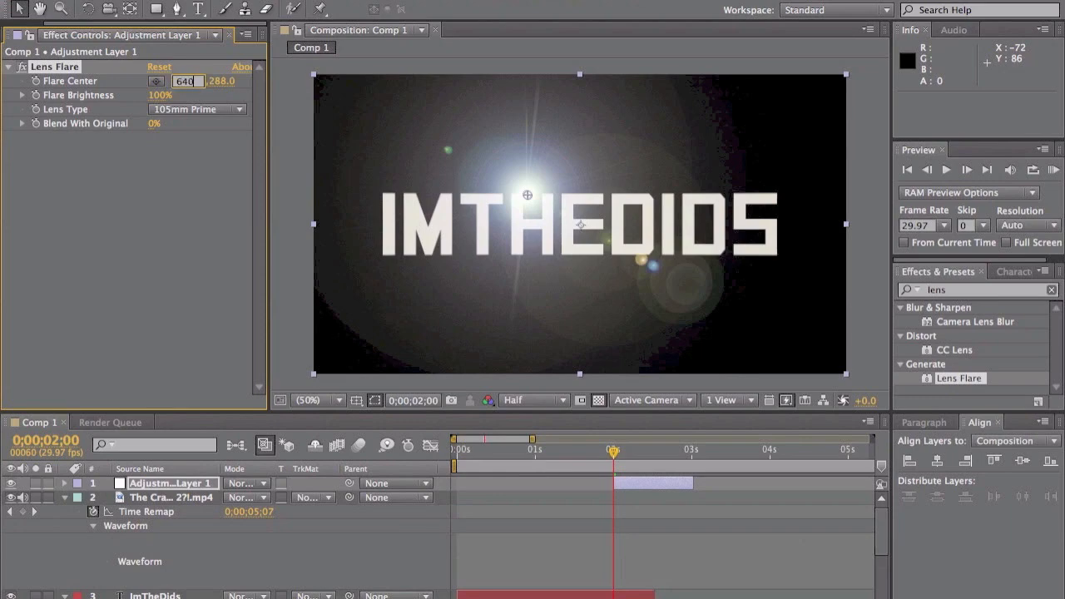
key("Tab")
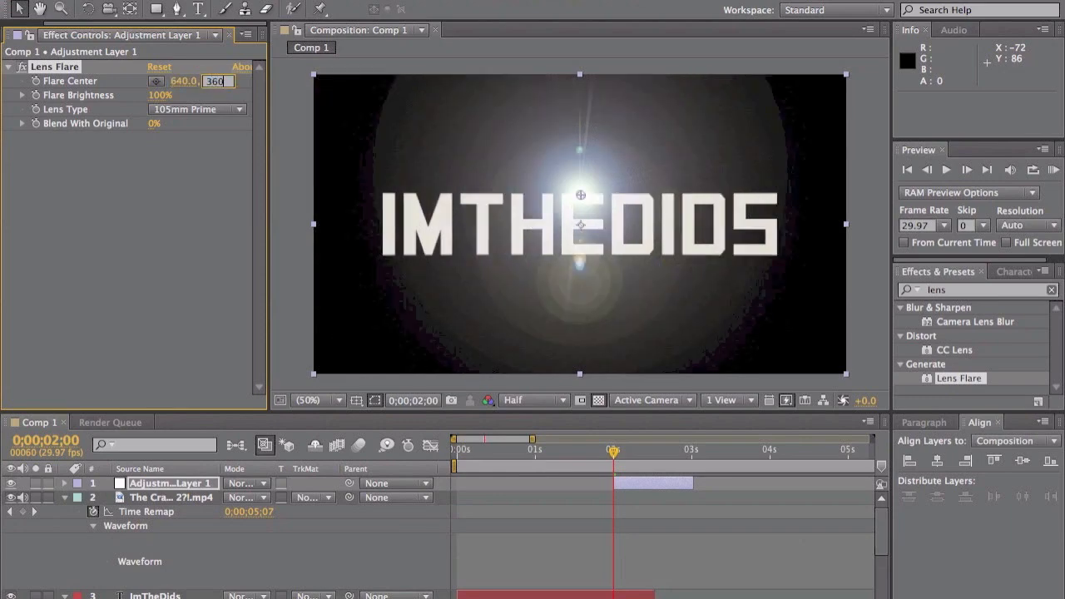
key("Tab")
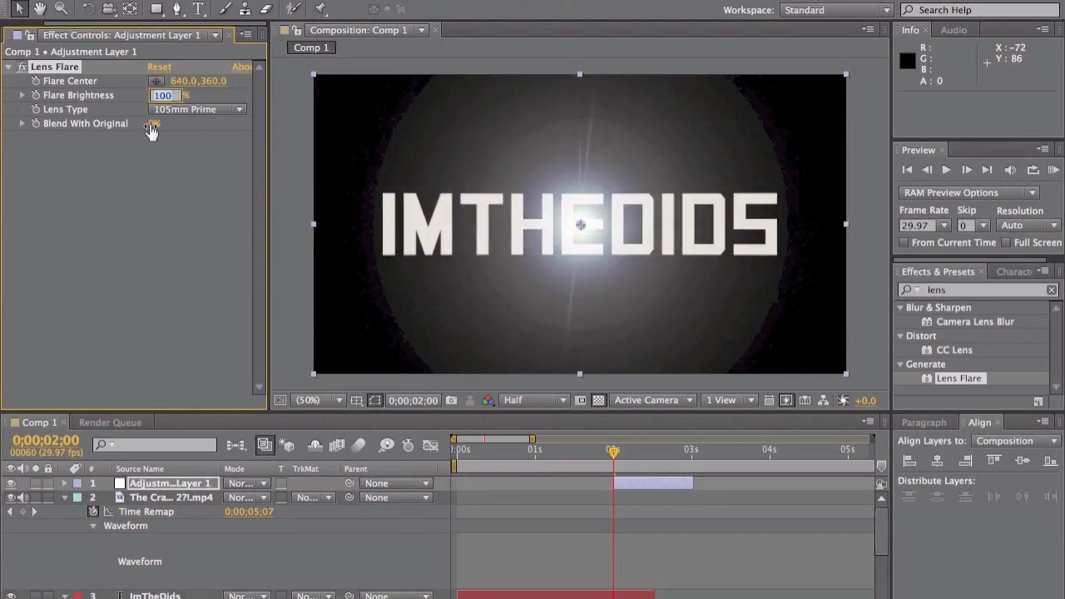
Step: Keyframe the Flare Brightness at 0% at 2 seconds, 300% at 0;00;02;15 and 0% at 3 seconds
type("0")
key("Return")
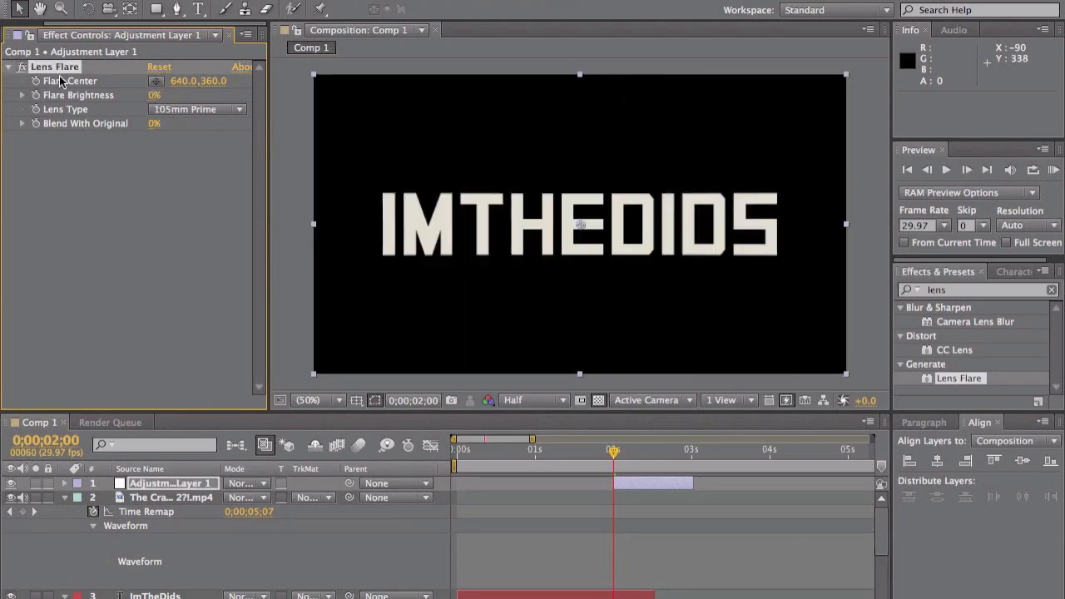
left_click(35, 95)
left_click_drag(613, 452, 653, 453)
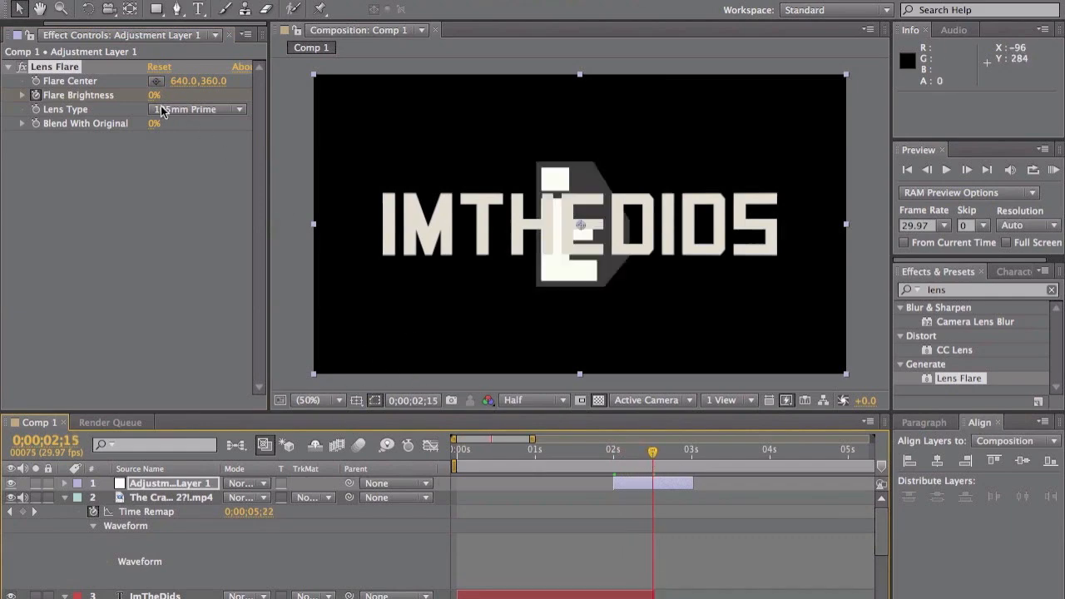
left_click_drag(154, 98, 408, 102)
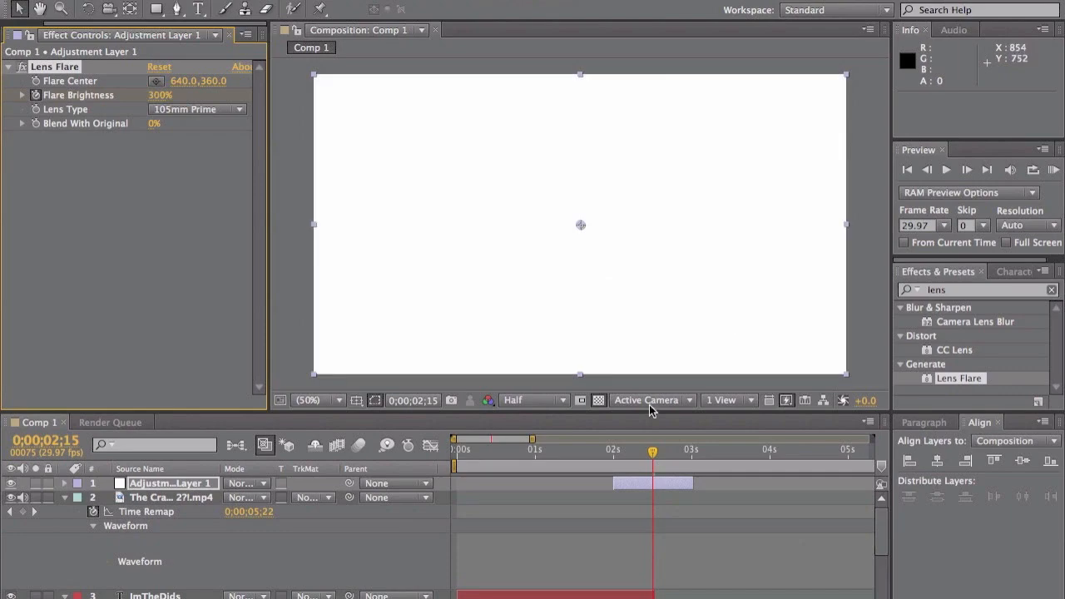
left_click_drag(654, 453, 691, 452)
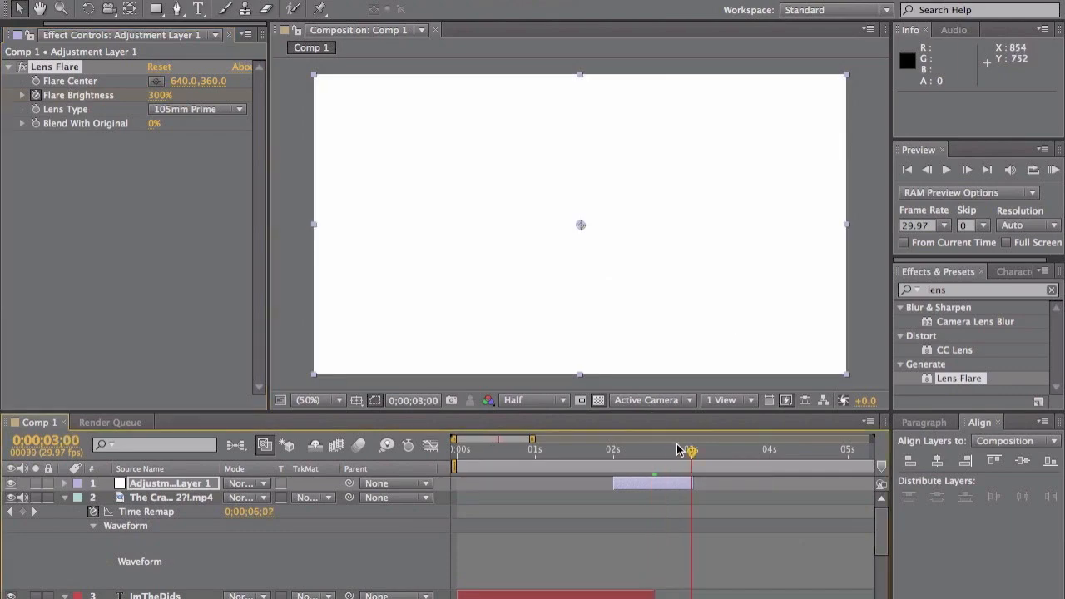
left_click_drag(159, 95, 8, 98)
Step: Reveal the adjustment layer's Flare Brightness keyframes and apply Easy Ease to all three
left_click_drag(674, 460, 621, 460)
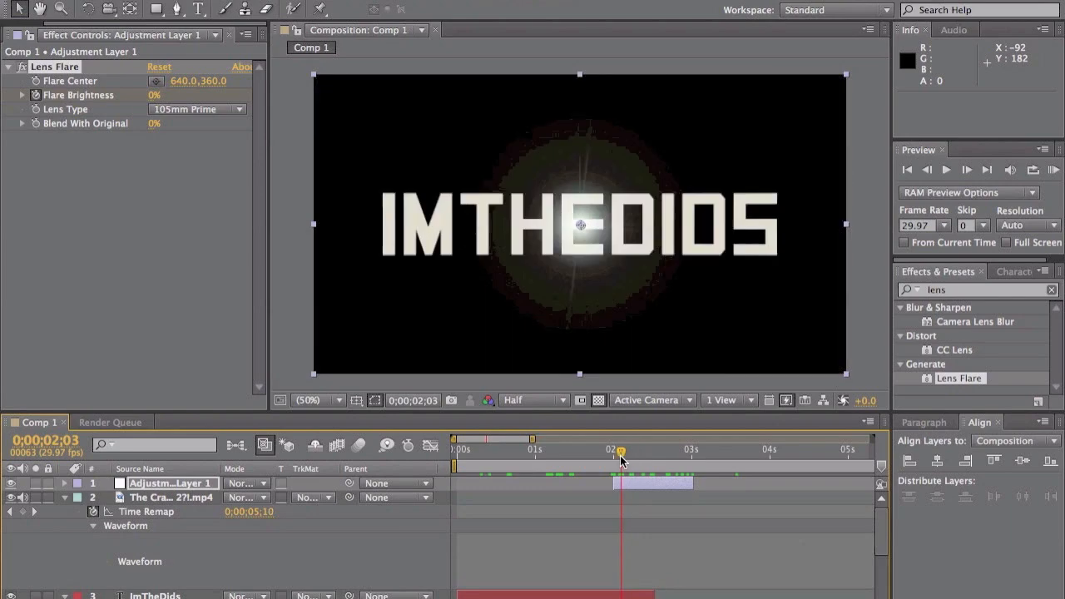
key("u")
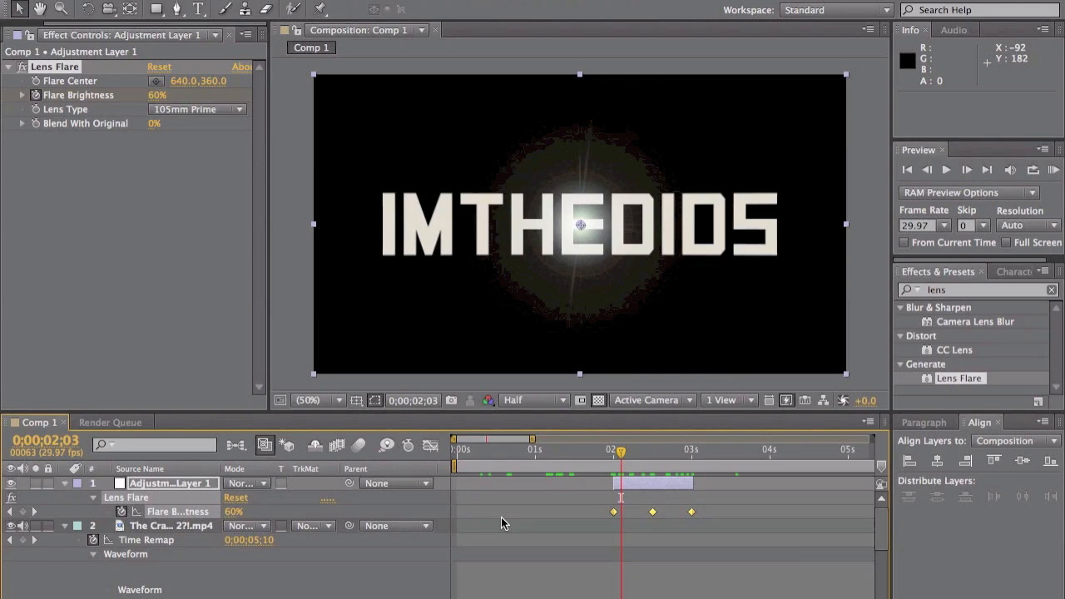
key("F9")
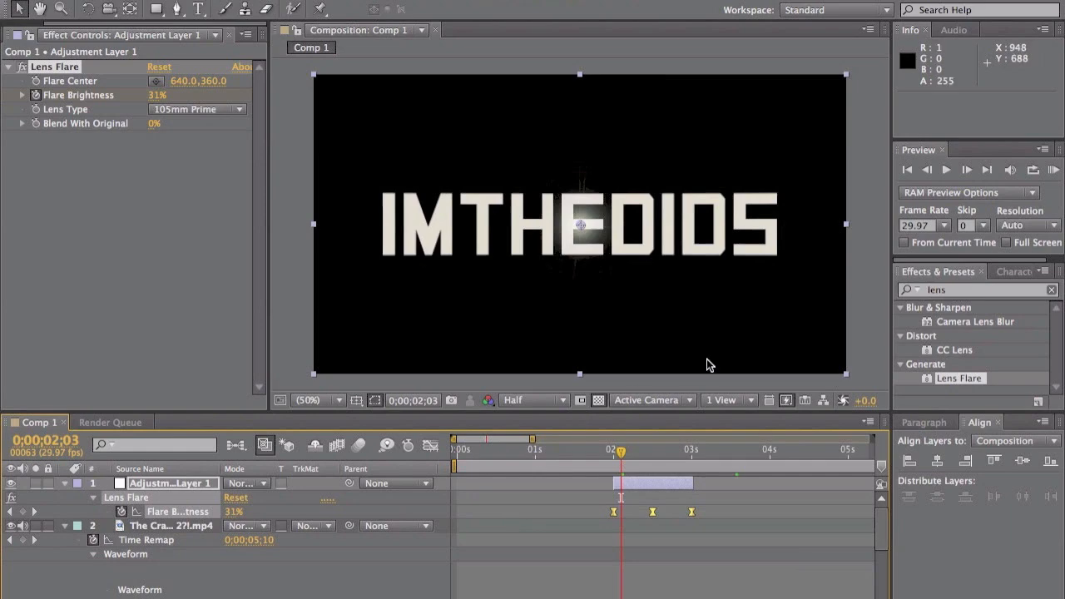
Step: Inspect the eased Flare Brightness graph, undo the Easy Ease and view the linear graph for comparison
left_click_drag(621, 450, 661, 449)
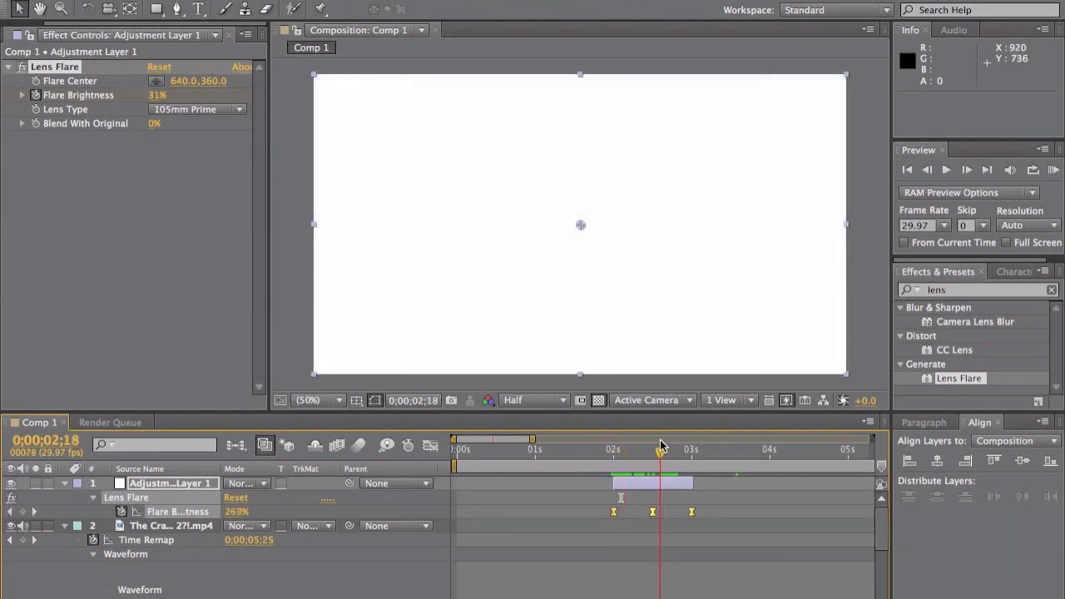
left_click(430, 445)
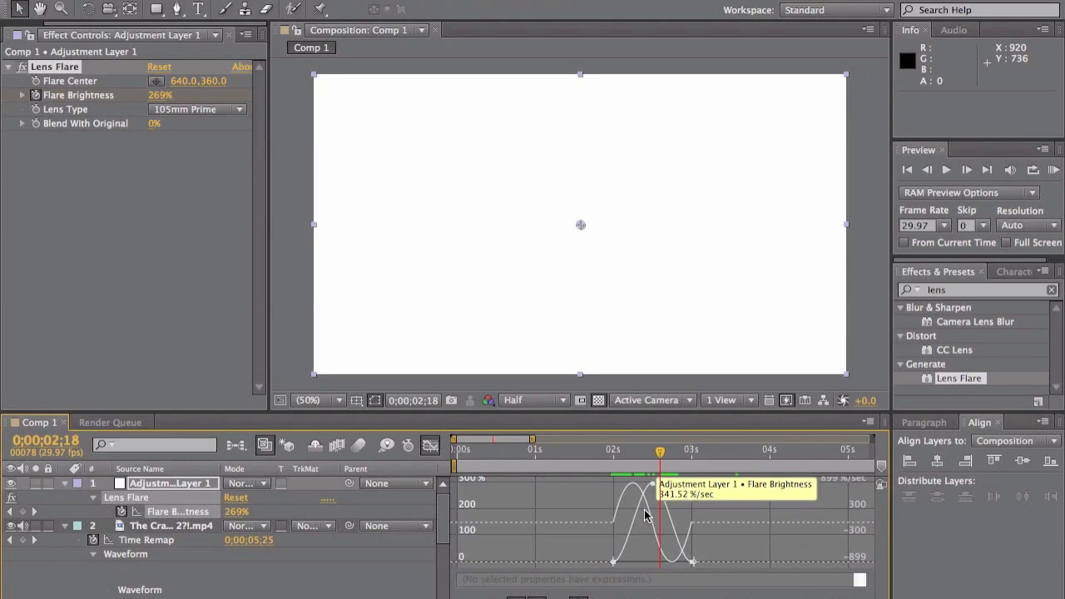
key("super+z")
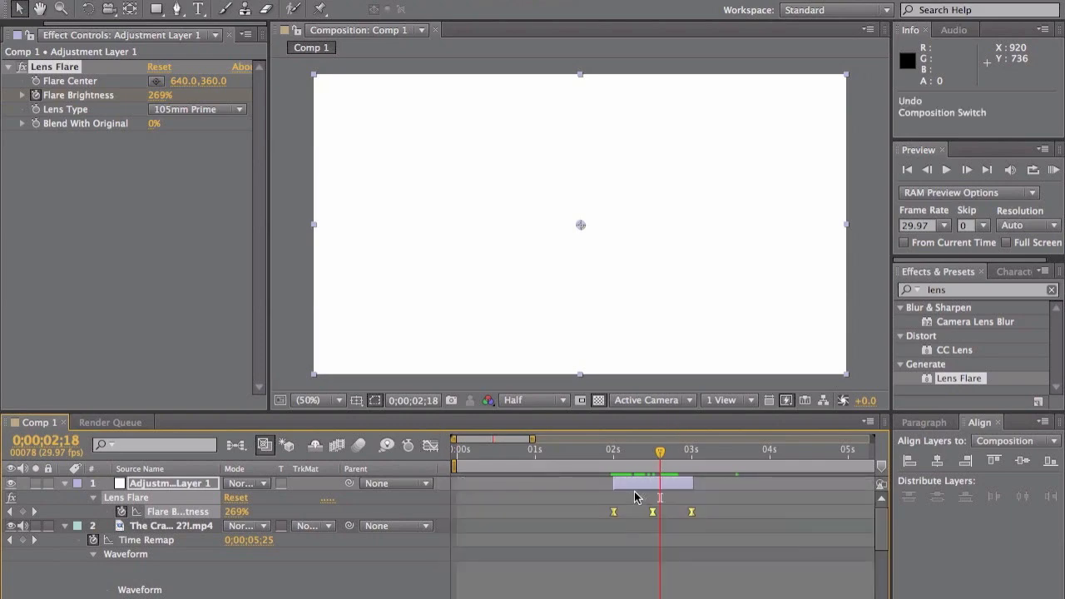
key("super+z")
left_click(430, 445)
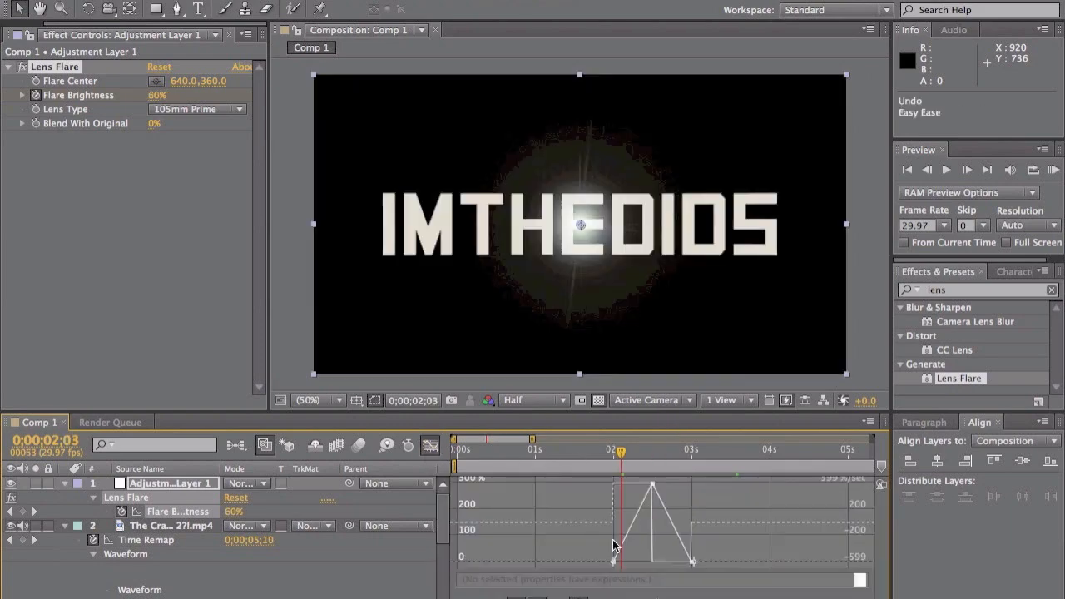
left_click(431, 447)
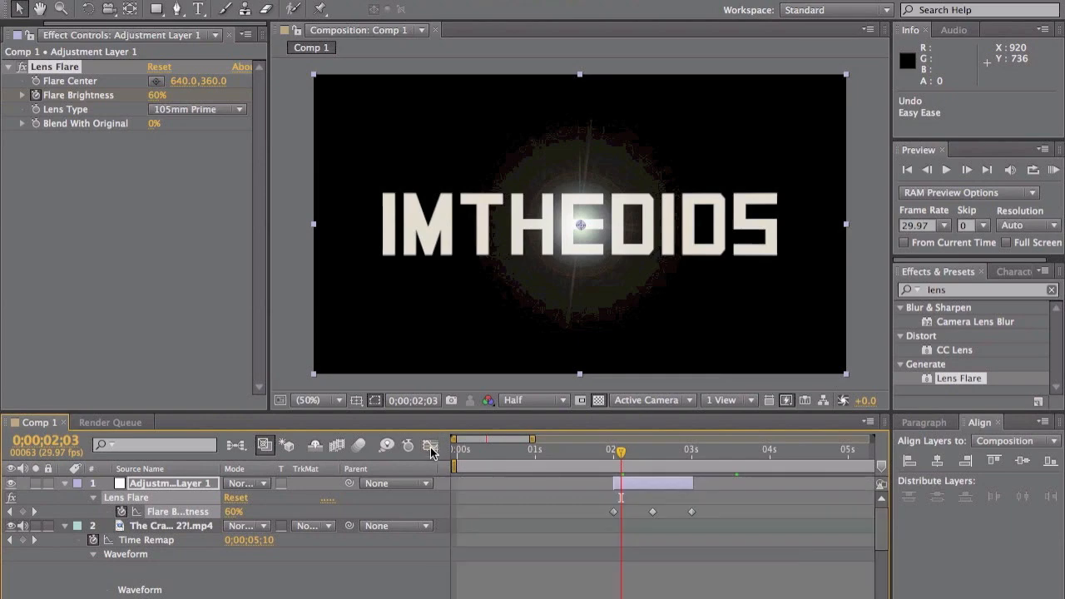
Step: Apply Easy Ease to all three Flare Brightness keyframes again and check the resulting curve in the Graph Editor
left_click_drag(736, 503, 525, 531)
key("F9")
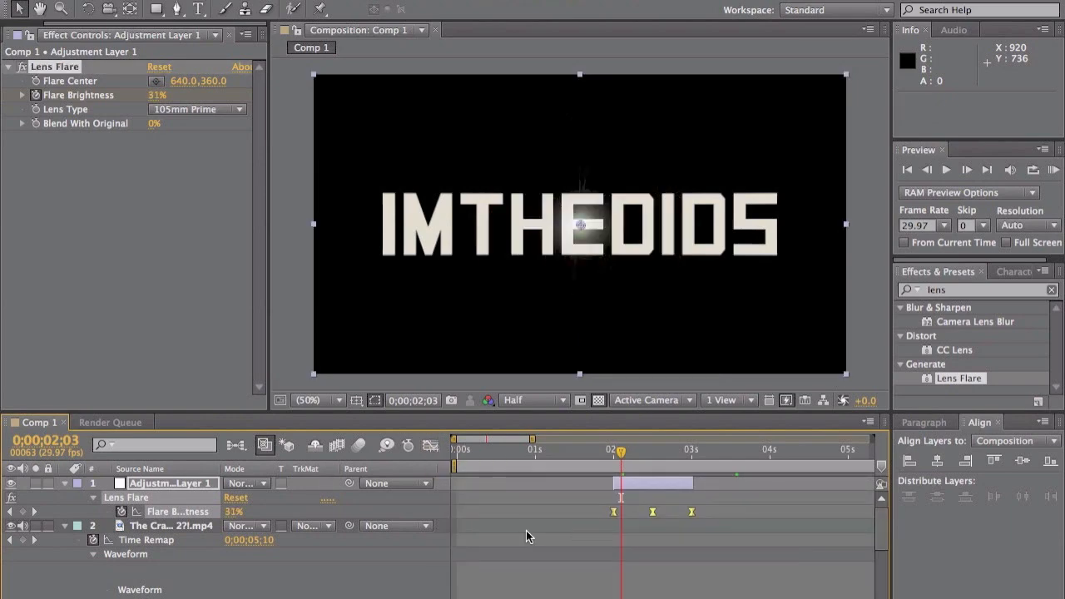
left_click(430, 447)
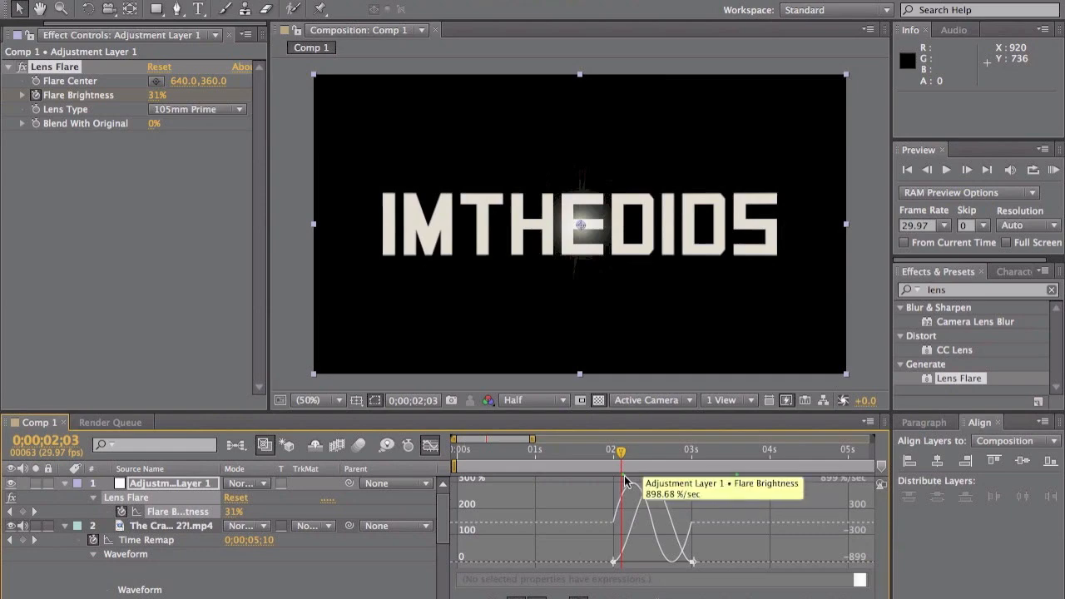
left_click_drag(621, 451, 667, 491)
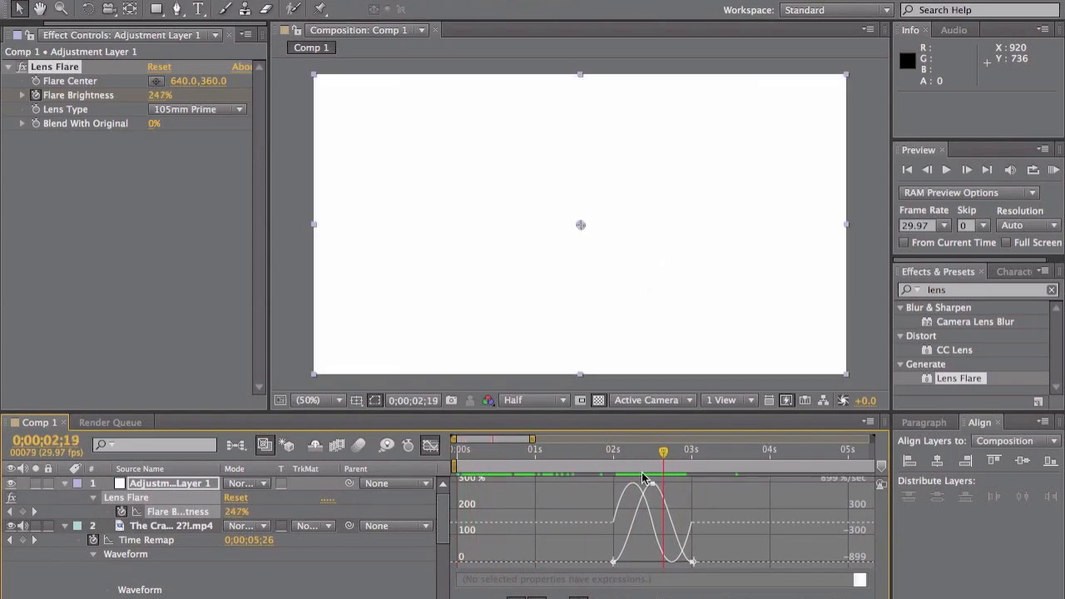
left_click(429, 453)
Step: Add the expression wiggle(2,2) to the Position of the itdlogo copy.png layer and scrub through the logo's movement
scroll(665, 501, "down", 4)
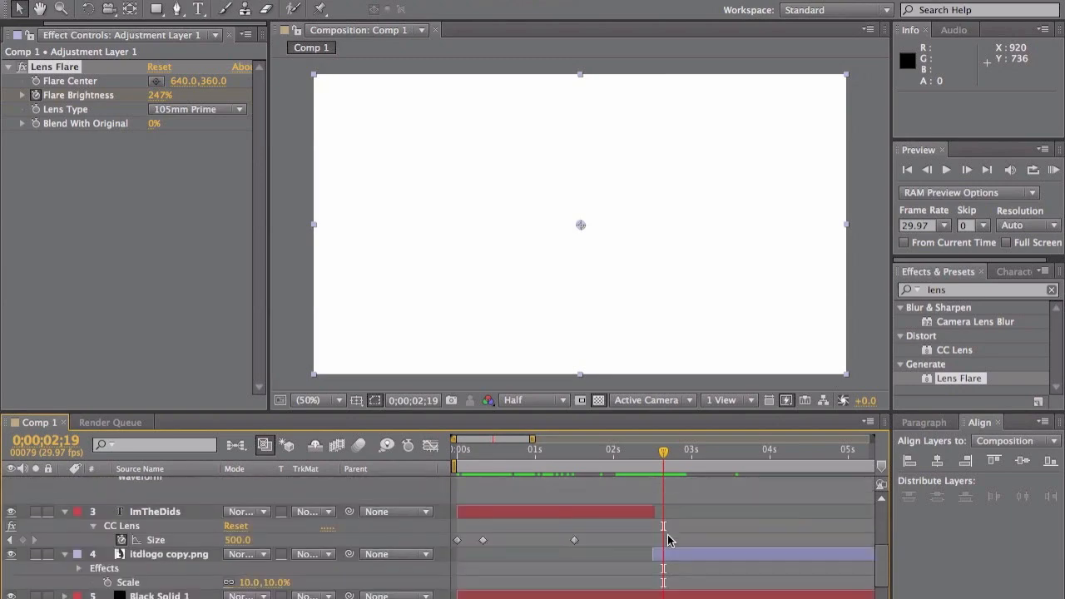
left_click_drag(662, 456, 653, 456)
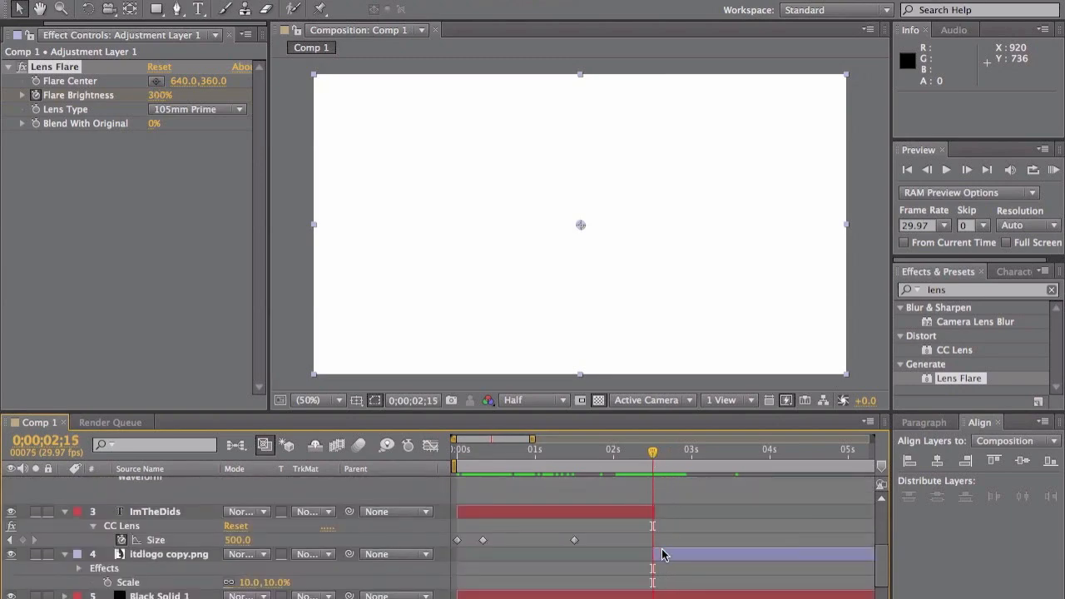
left_click(663, 555)
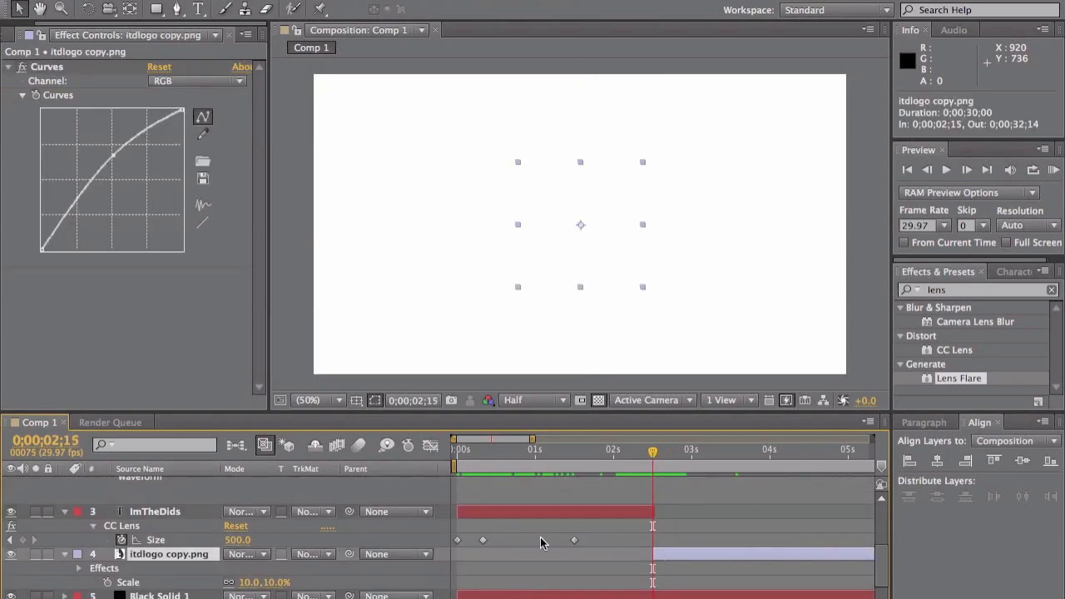
key("u")
key("alt+shift+p")
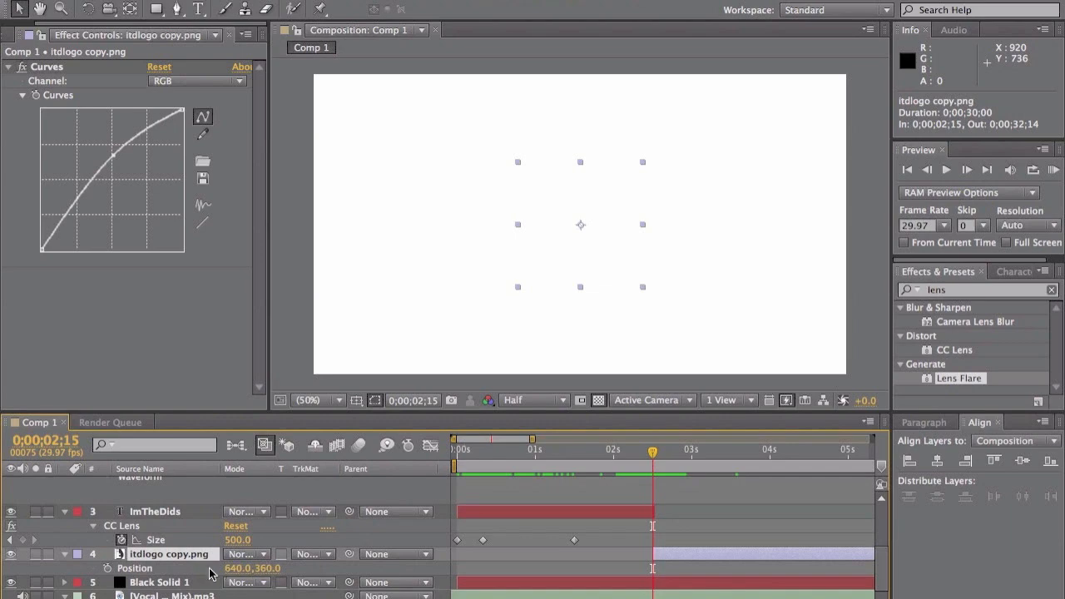
left_click(107, 568, "alt")
type("wiggle(2,2")
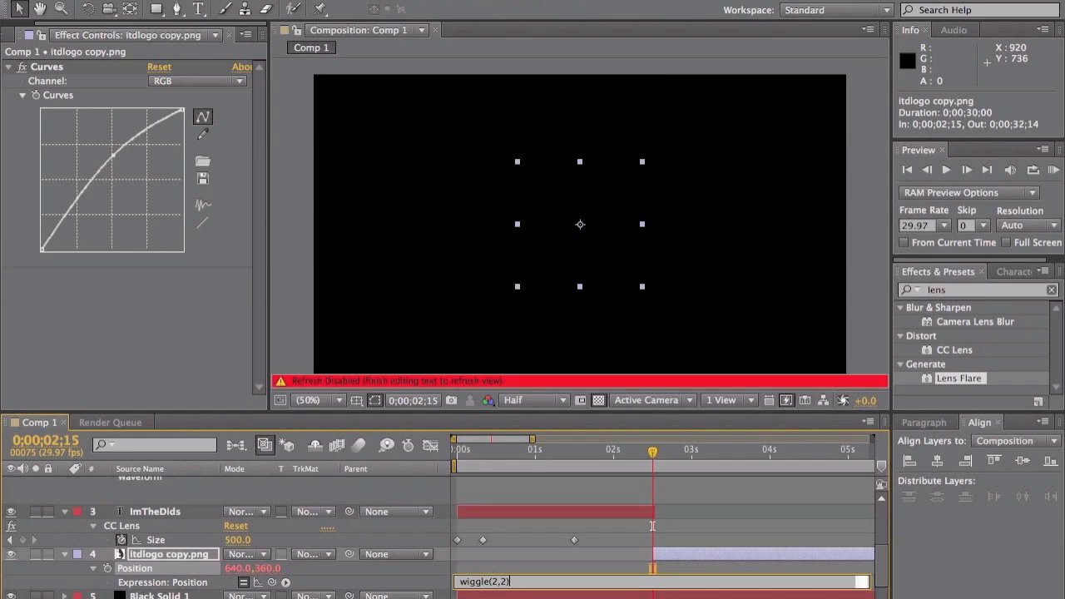
left_click(650, 468)
left_click_drag(652, 455, 724, 456)
Step: Try the logo's Position expression as wiggle(2,100) and play the movement
left_click(499, 581)
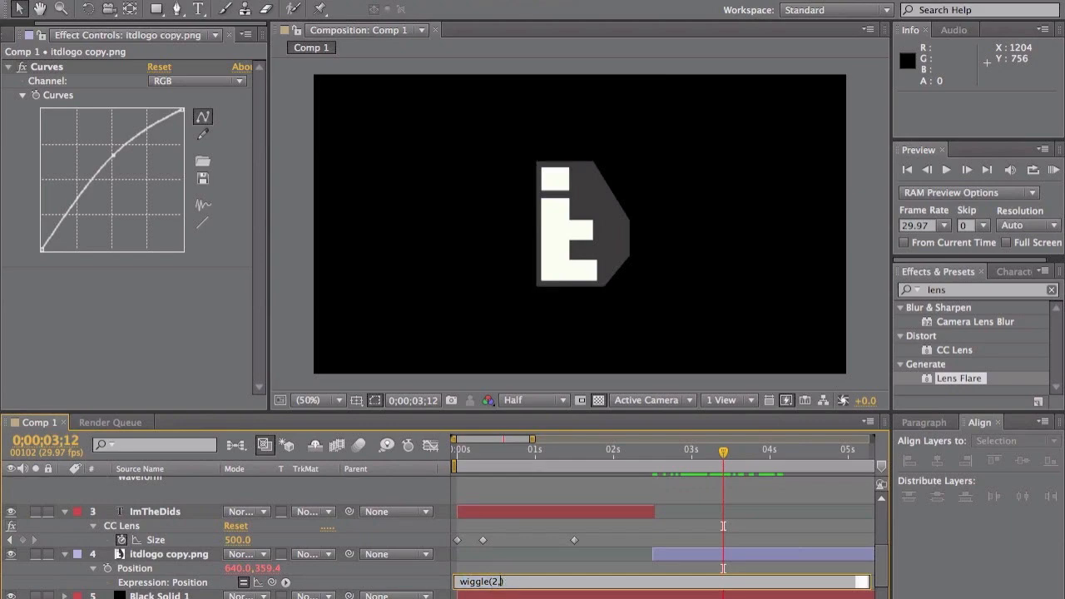
key("KP_Enter")
key("space")
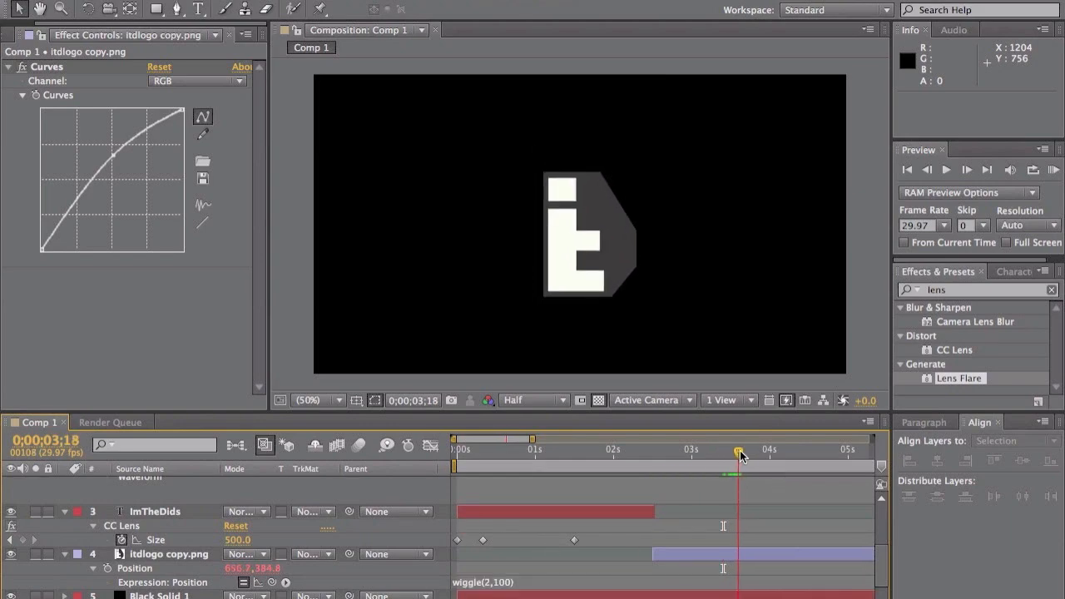
Step: Change the logo's Position expression to wiggle(100,2) and start a RAM preview of the composition
left_click(517, 582)
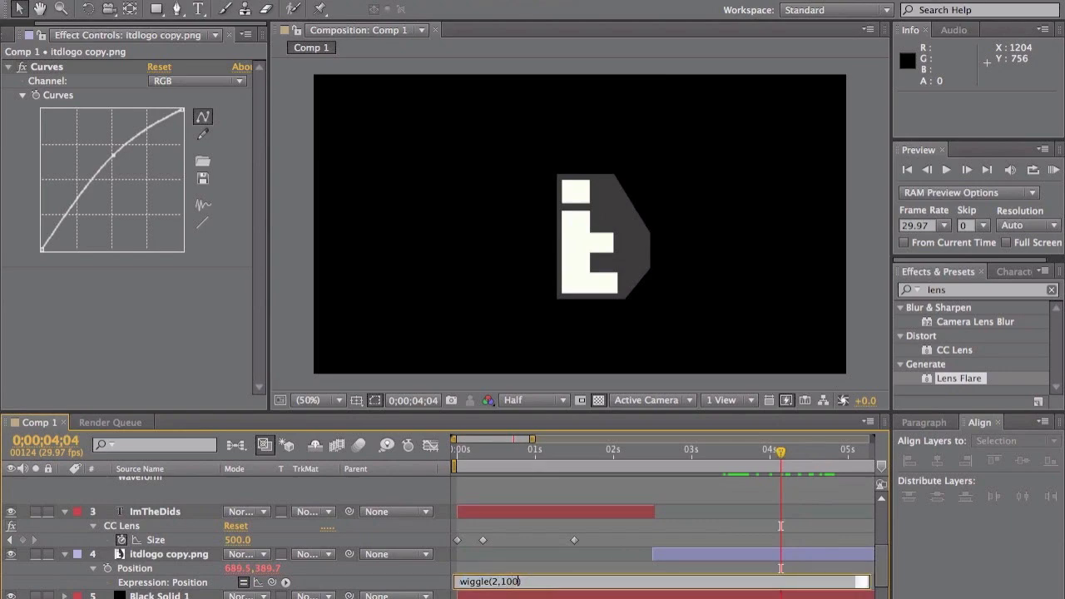
key("BackSpace")
type("2")
key("KP_Enter")
left_click_drag(786, 455, 726, 453)
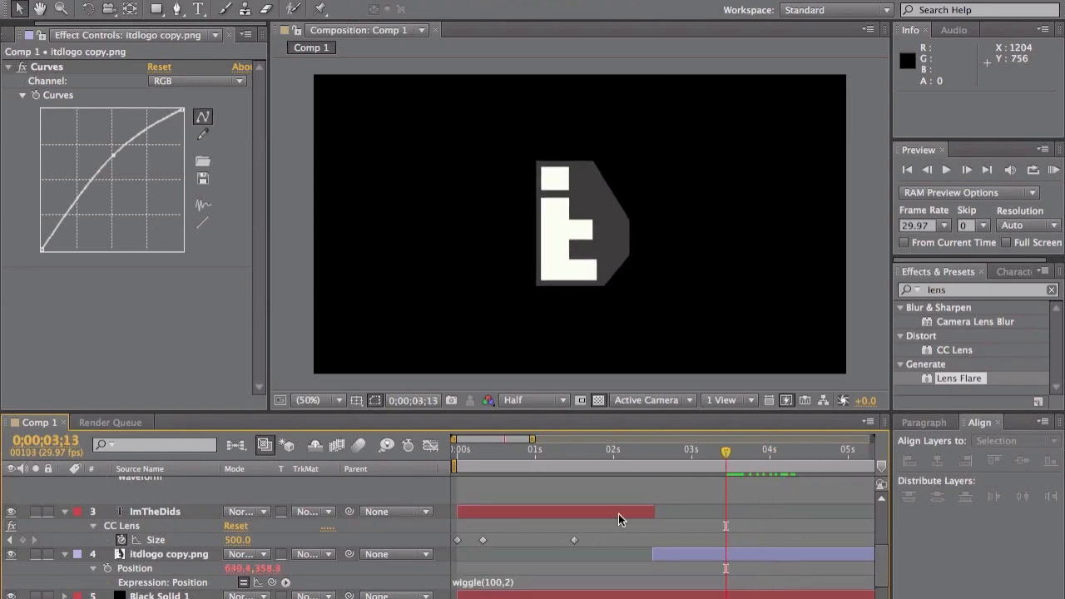
left_click(1053, 169)
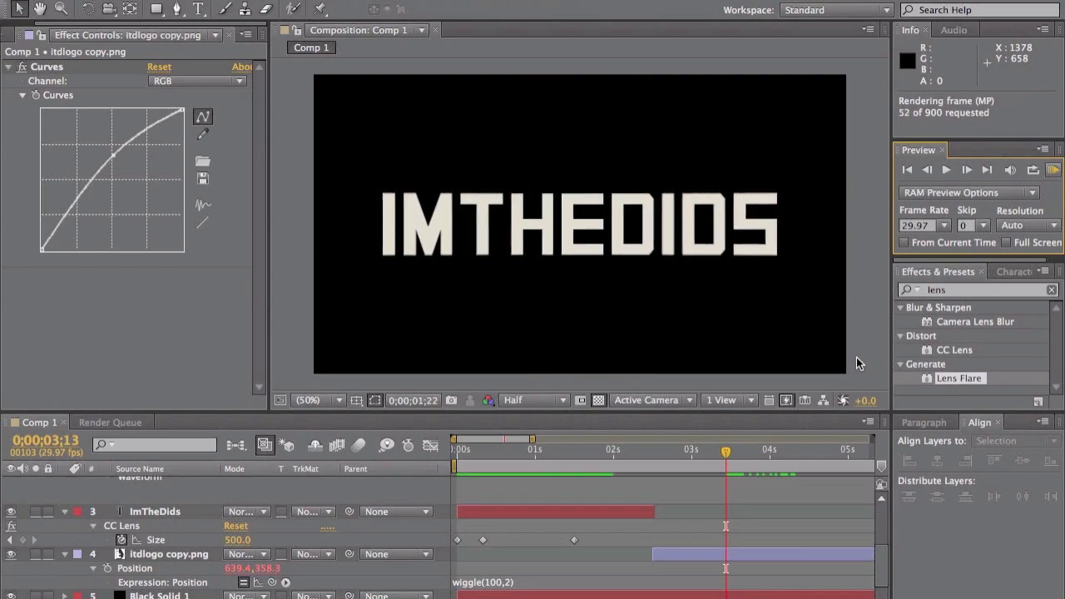